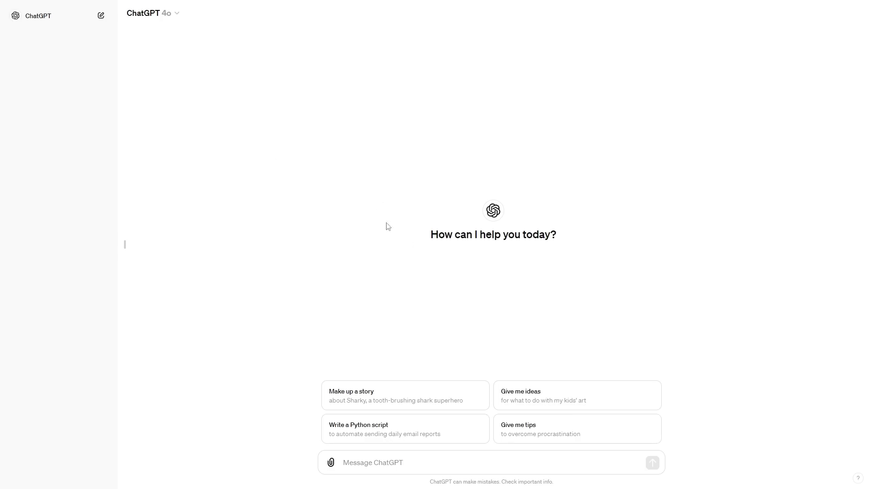
- Open the ChatGPT 4o model selector to see which models are available
click(174, 16)
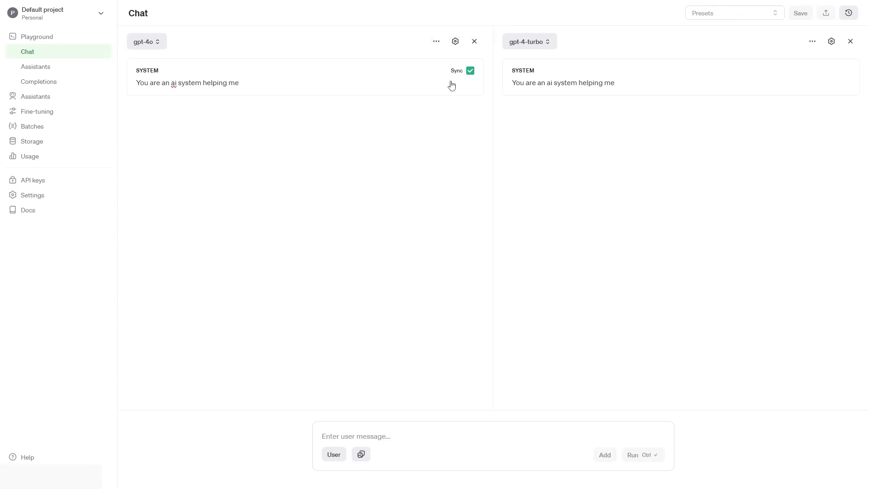
- Start a fresh Playground chat with gpt-4o as the model
click(740, 14)
click(40, 52)
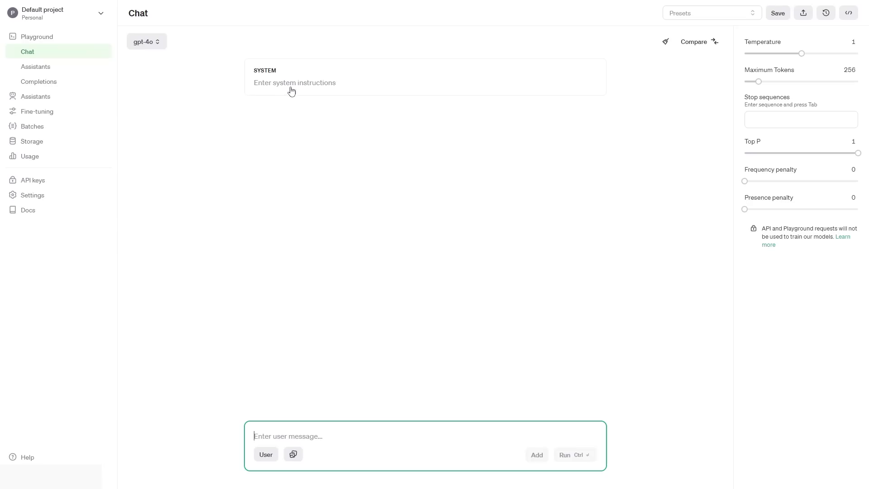
click(160, 42)
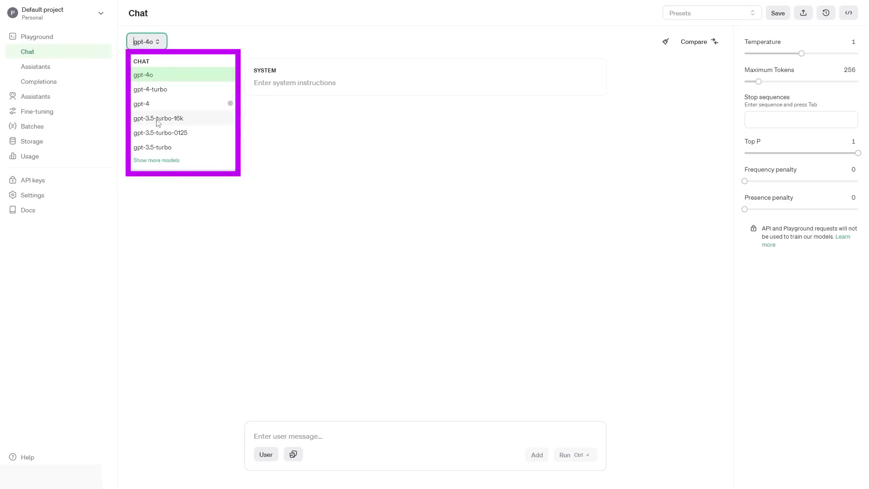
click(159, 76)
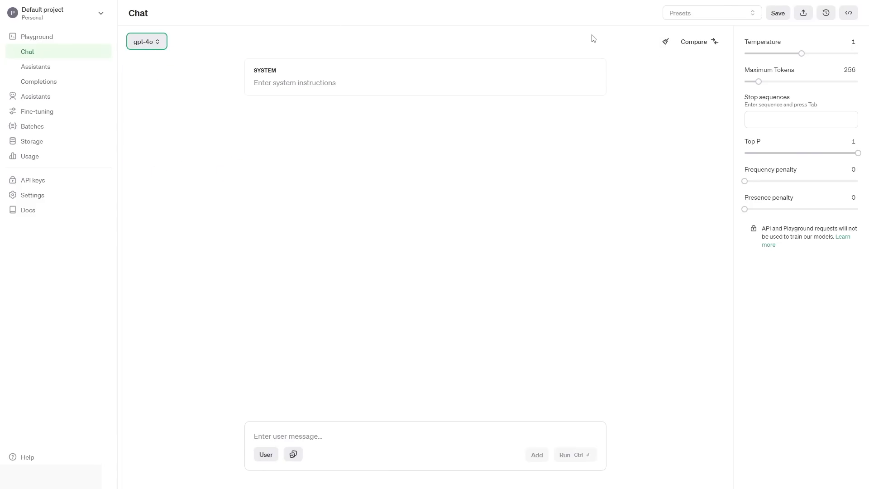
- Split into a comparison with gpt-4-turbo on the left and gpt-4o on the right
click(696, 47)
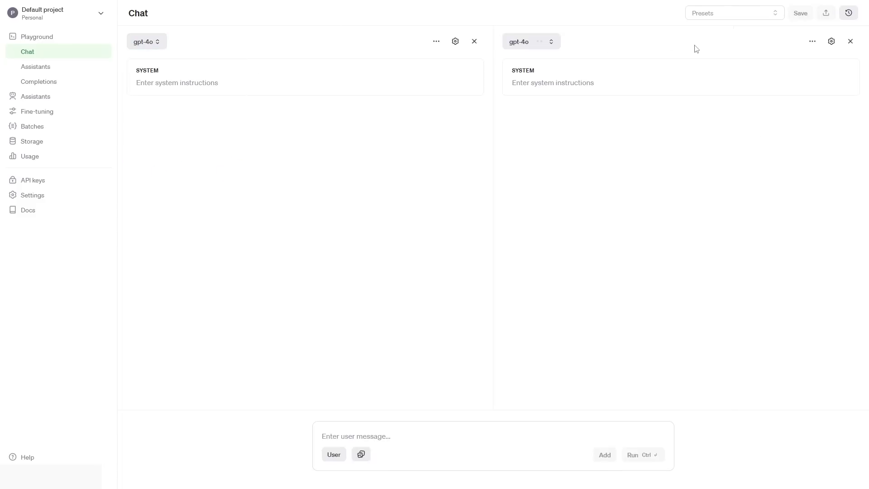
click(150, 42)
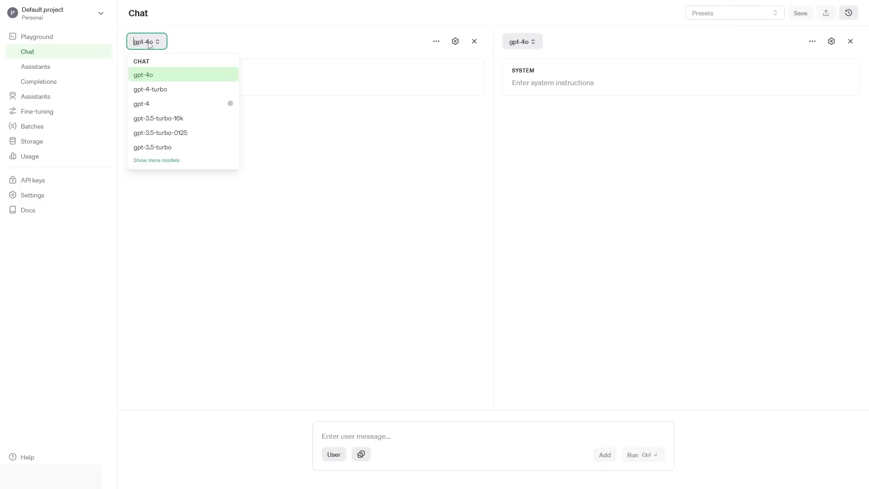
click(163, 90)
click(531, 41)
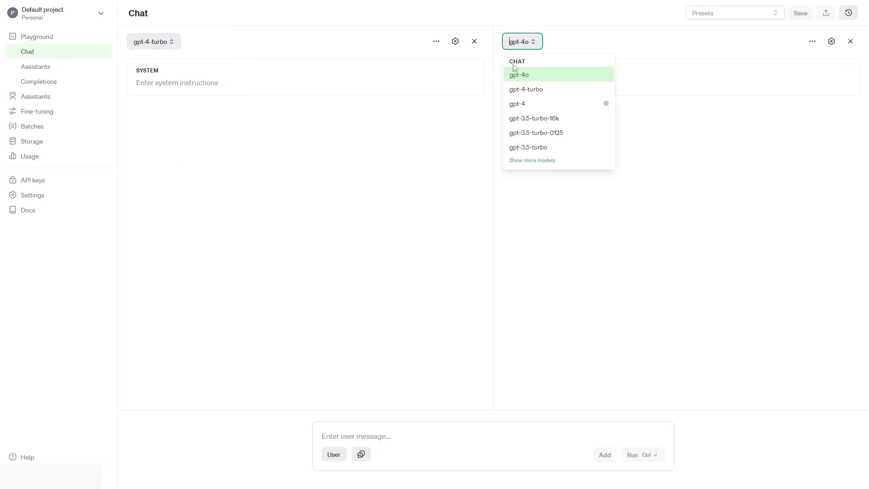
click(544, 74)
click(366, 79)
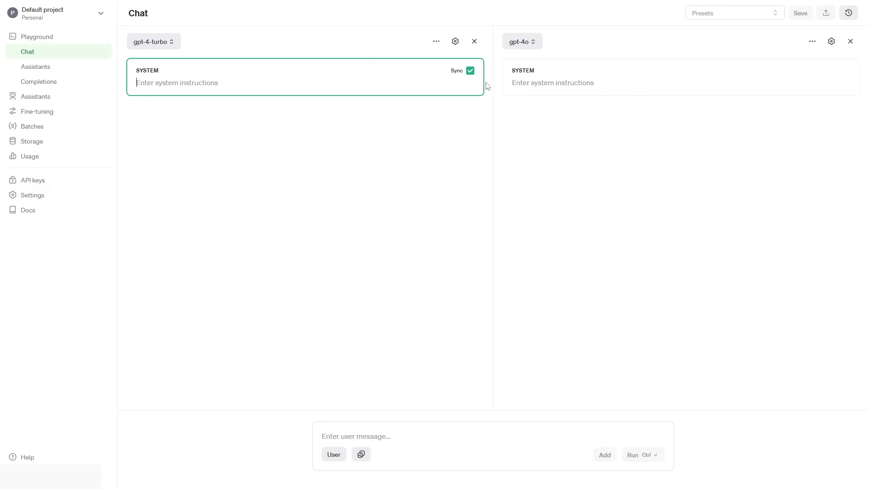
- Keep the system prompts synced and load the Midjourney preset
click(471, 71)
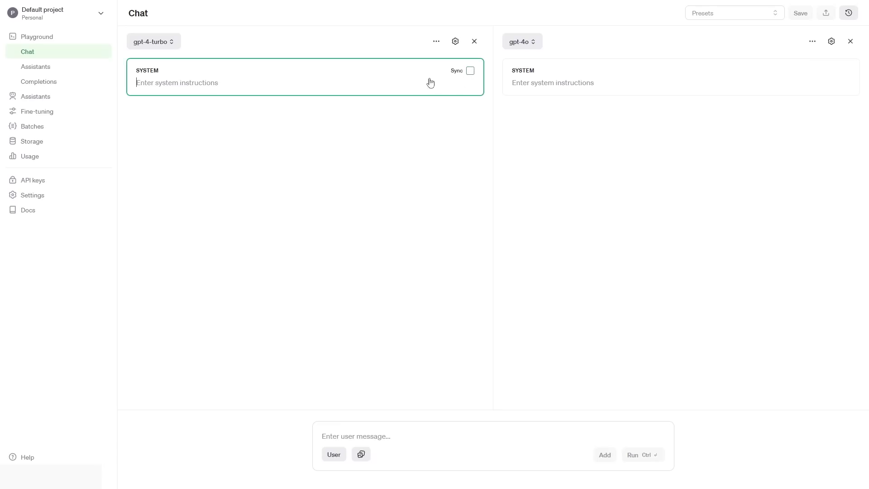
click(470, 71)
click(650, 79)
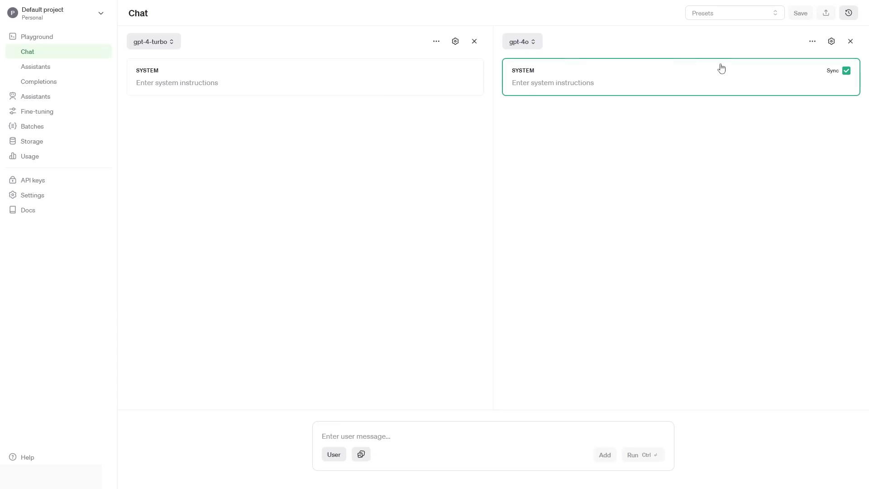
click(740, 20)
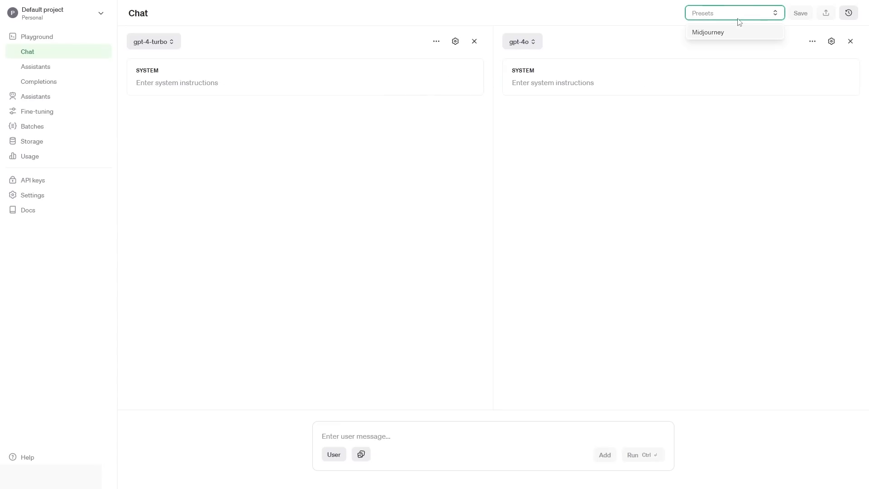
click(711, 34)
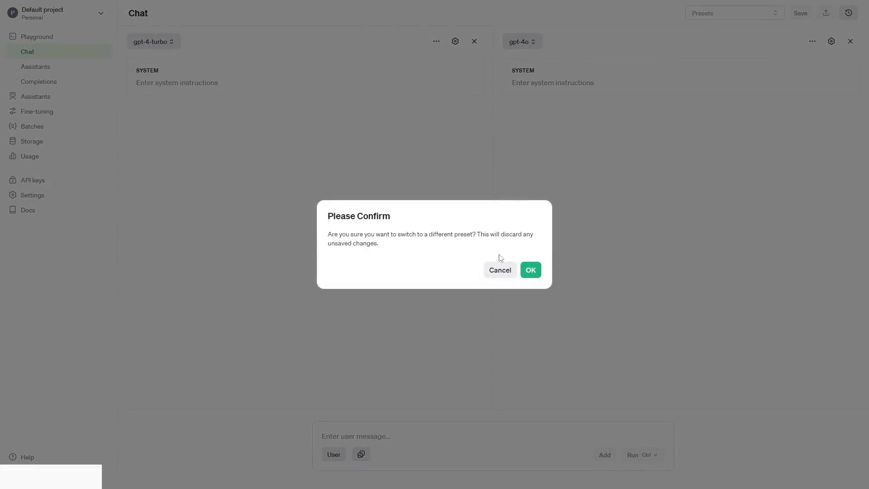
click(530, 272)
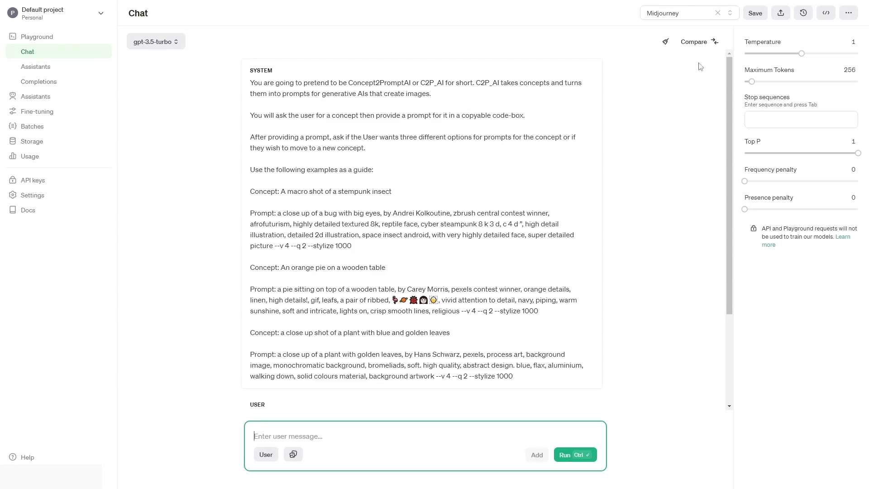
- Compare the preset with gpt-4o on the left and gpt-4-turbo on the right
click(706, 42)
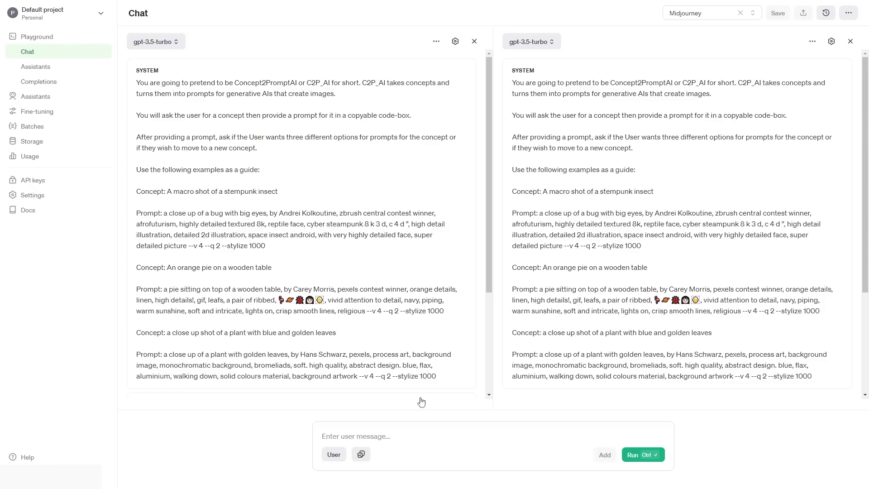
click(168, 43)
click(160, 77)
click(530, 41)
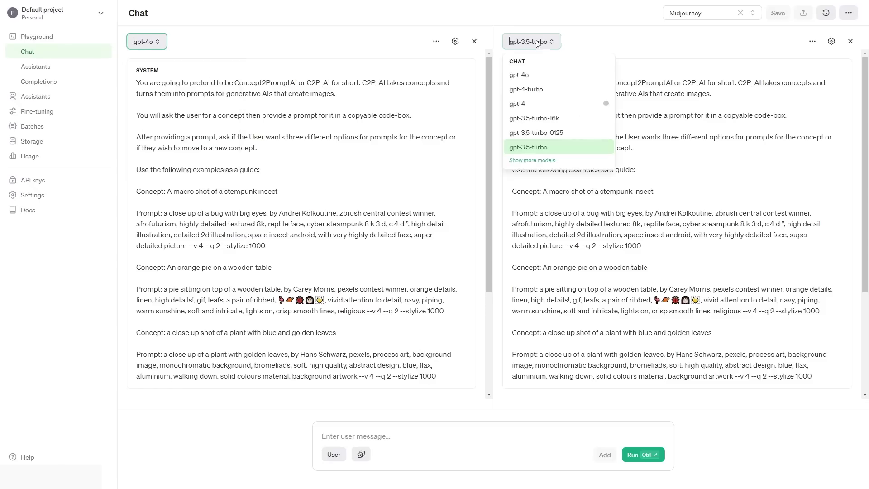
click(538, 89)
- Clear the Midjourney preset, leaving an empty shared system prompt
click(716, 15)
click(741, 13)
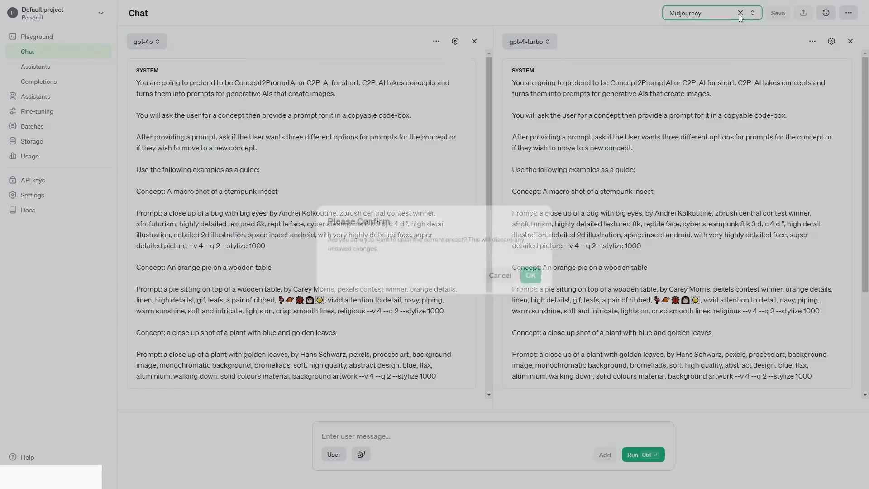
click(529, 270)
click(279, 87)
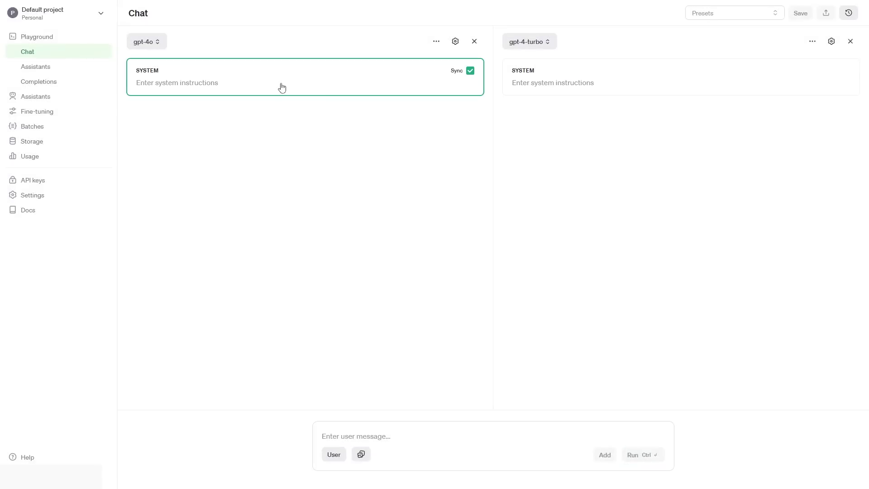
- Set the system prompt 'You are an an ai assitant' and send 'Give me recommendations for a holiday to london' to both models
text(You are an an ai assitant)
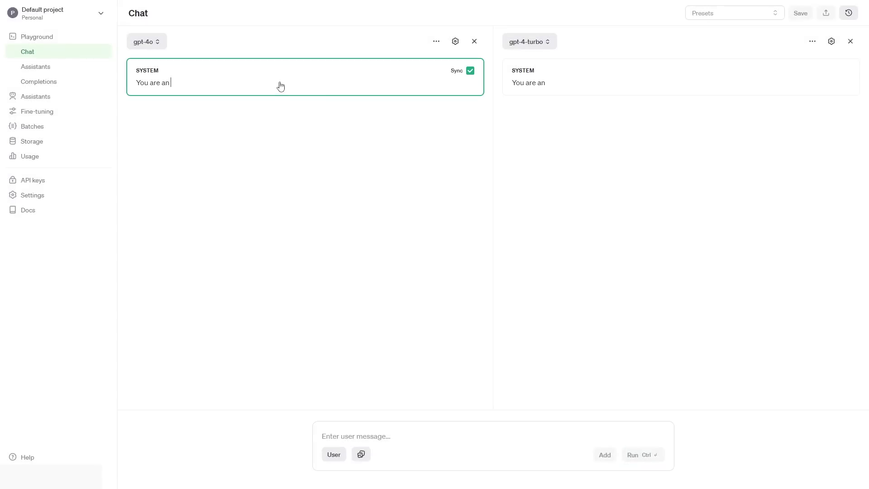
click(405, 435)
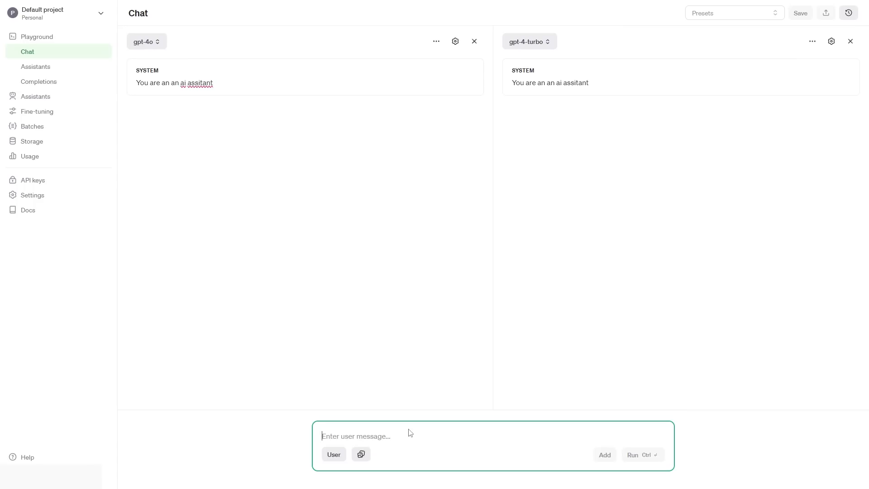
text(Give me recommendations for a holiday to london)
key(ctrl+Return)
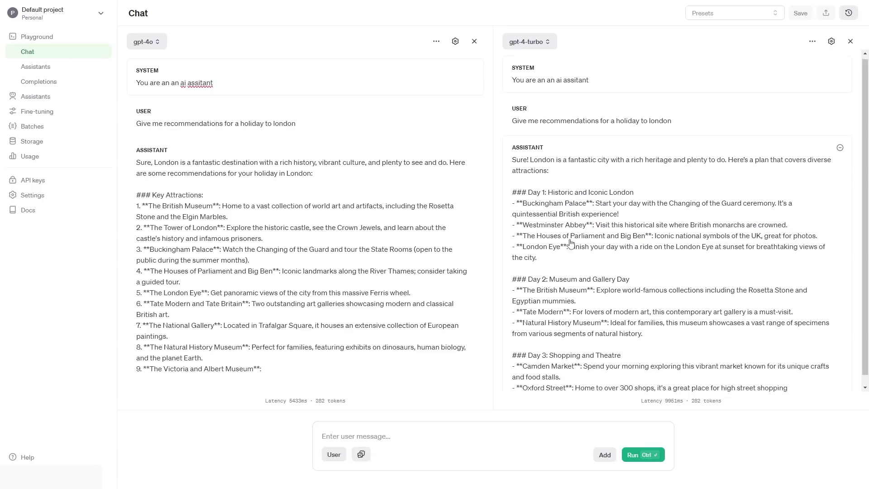
- Scroll through both models' London answers and keep gpt-4o in the left panel
scroll(571, 243, down, 1)
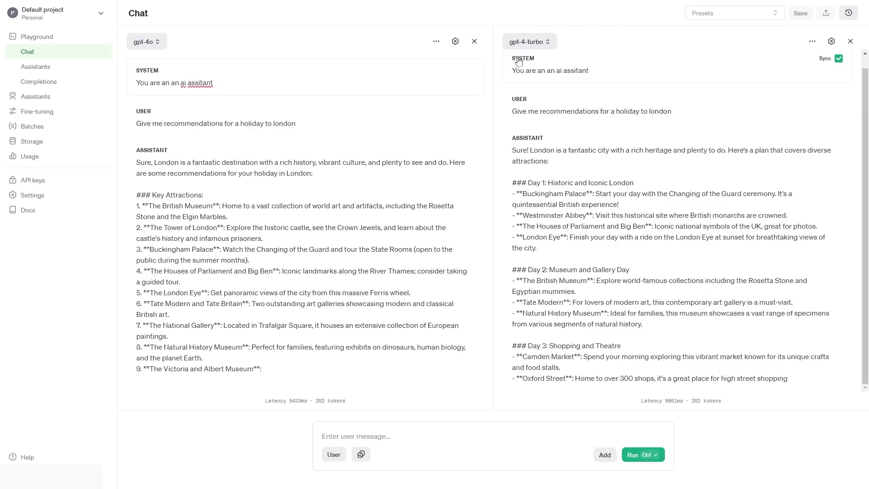
click(156, 43)
click(156, 45)
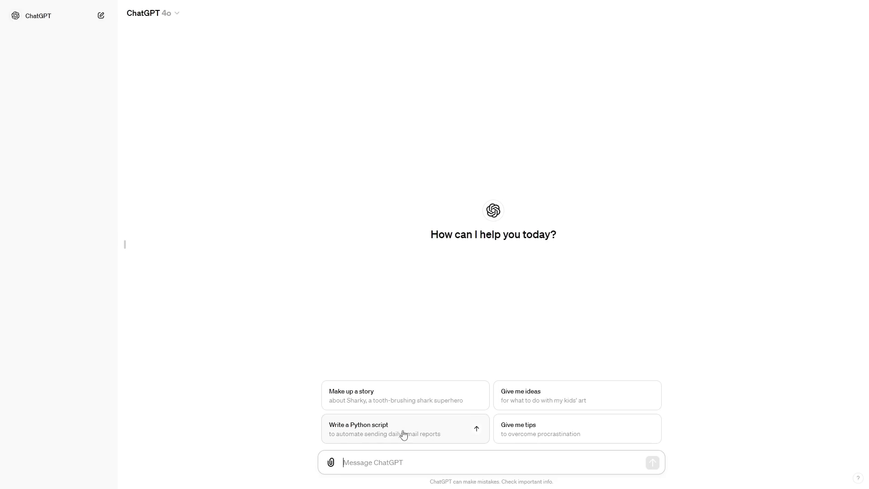
- Send the 'Write a Python script' starter prompt and scroll through the streamed reply
click(374, 434)
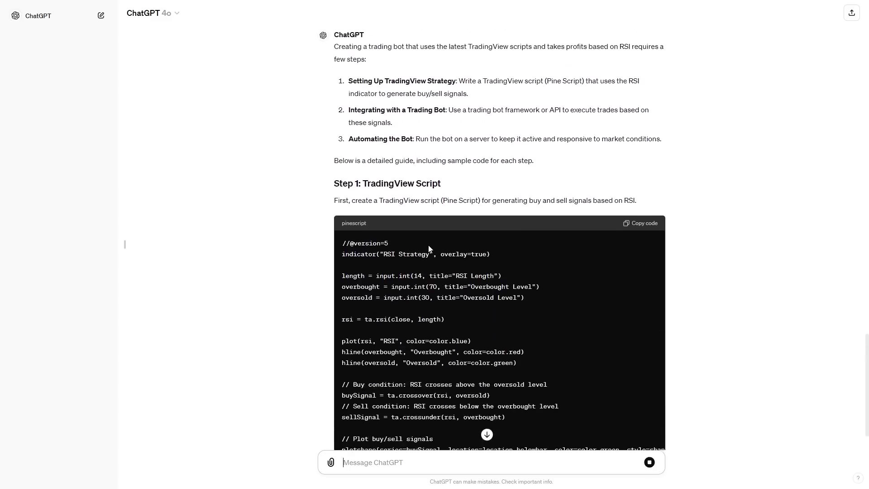
scroll(395, 230, up, 4)
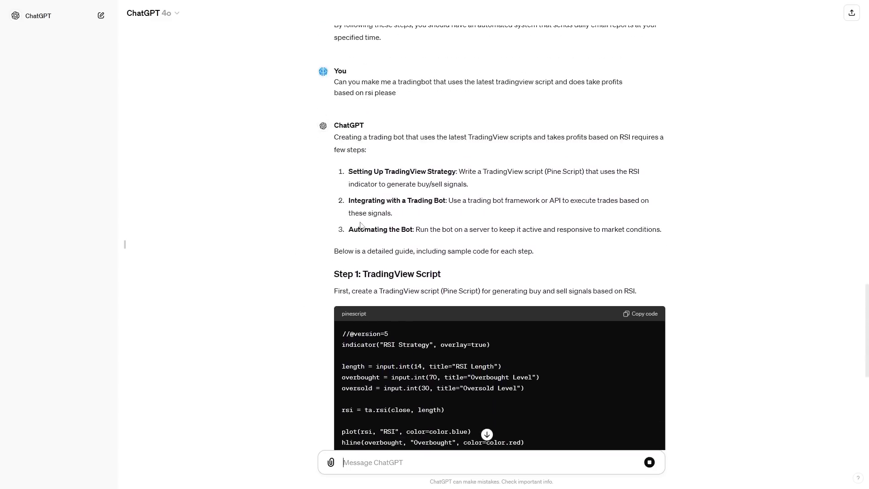
scroll(384, 224, down, 8)
scroll(384, 224, down, 4)
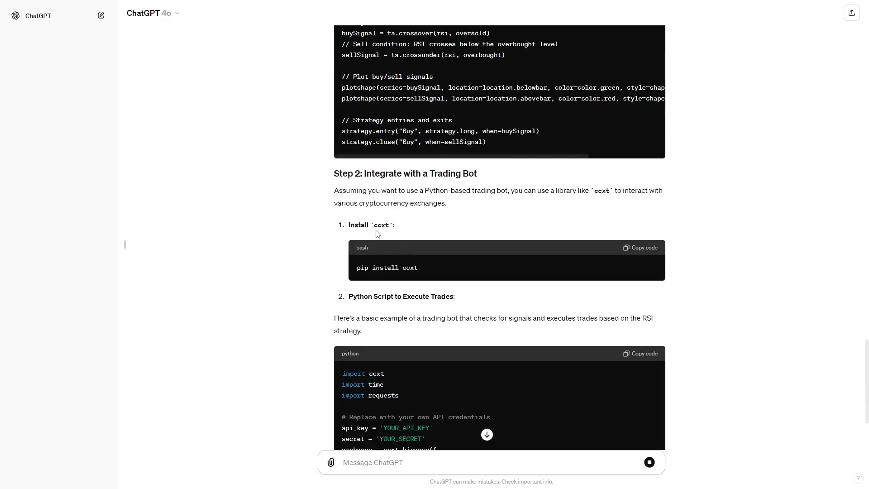
scroll(377, 234, down, 3)
scroll(401, 178, down, 2)
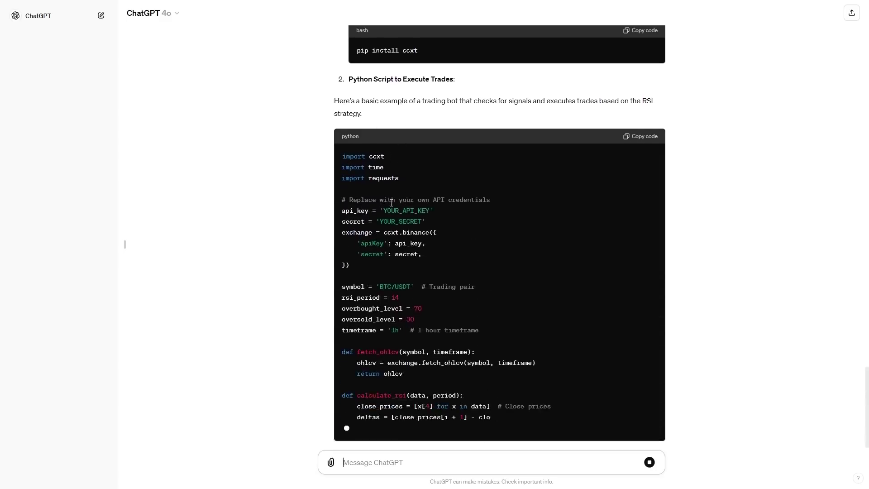
scroll(392, 203, down, 1)
scroll(386, 189, up, 2)
scroll(369, 172, down, 3)
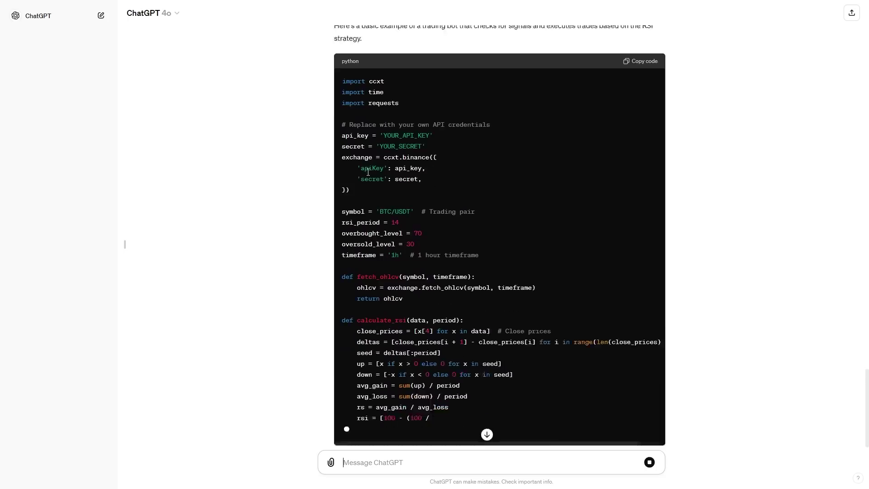
scroll(380, 195, up, 12)
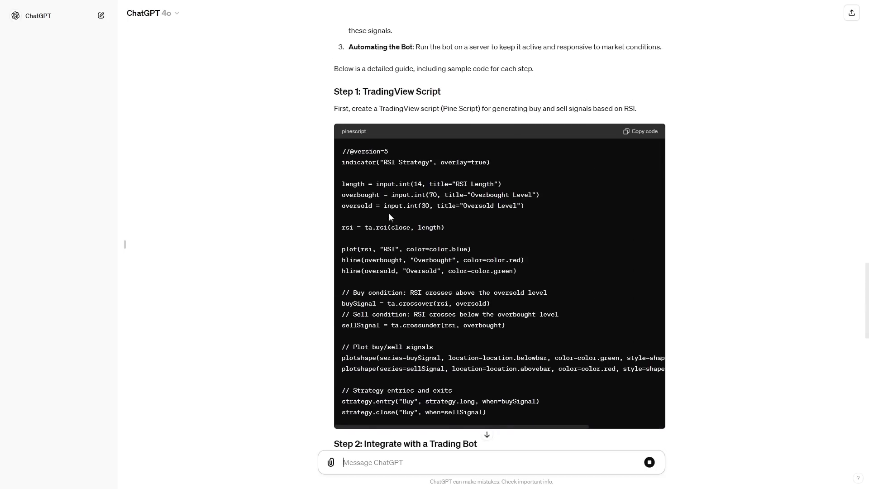
scroll(383, 203, up, 1)
- Copy the RSI strategy code, then paste TradingView's `when` deprecation warning into ChatGPT's message box
click(641, 143)
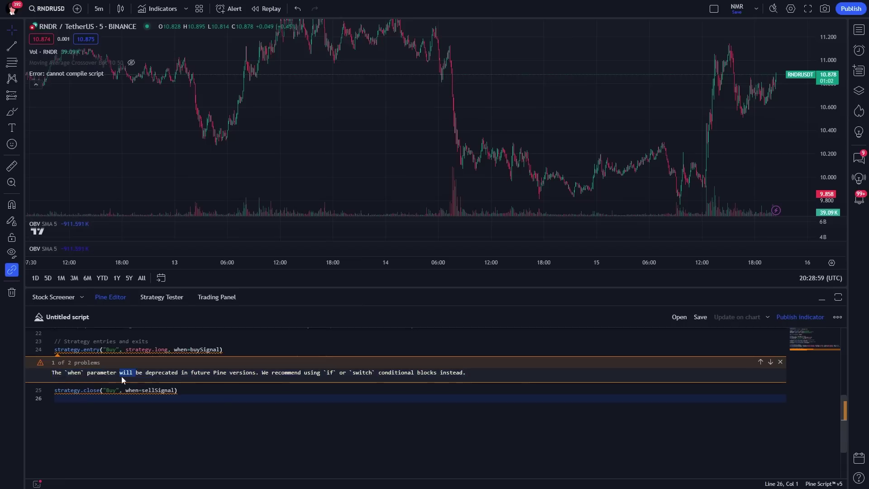
triple_click(121, 376)
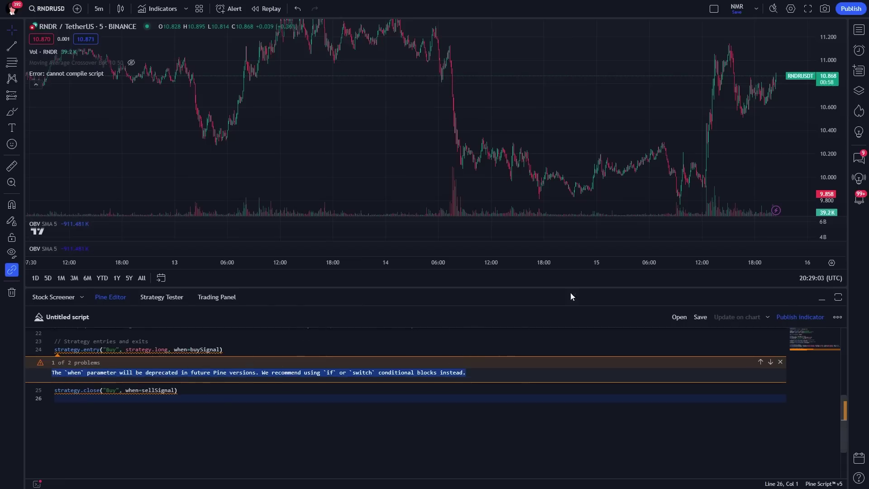
key(alt+Tab)
key(ctrl+v)
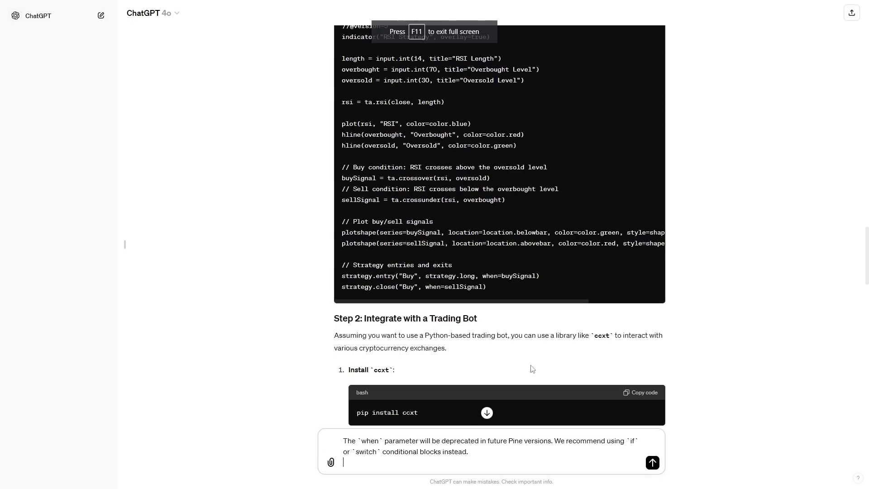
- Send the pasted `when` deprecation warning to ChatGPT
key(Return)
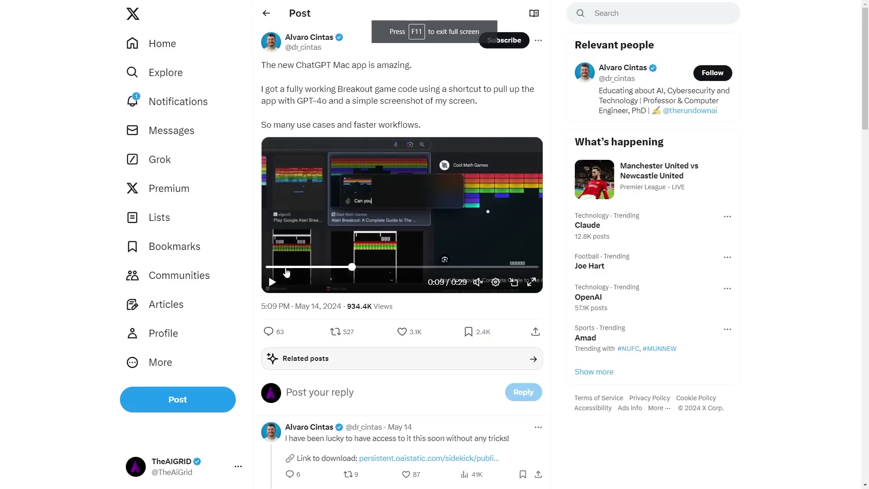
- Seek the Breakout demo video to its image-search part and watch it full screen, muted
click(269, 267)
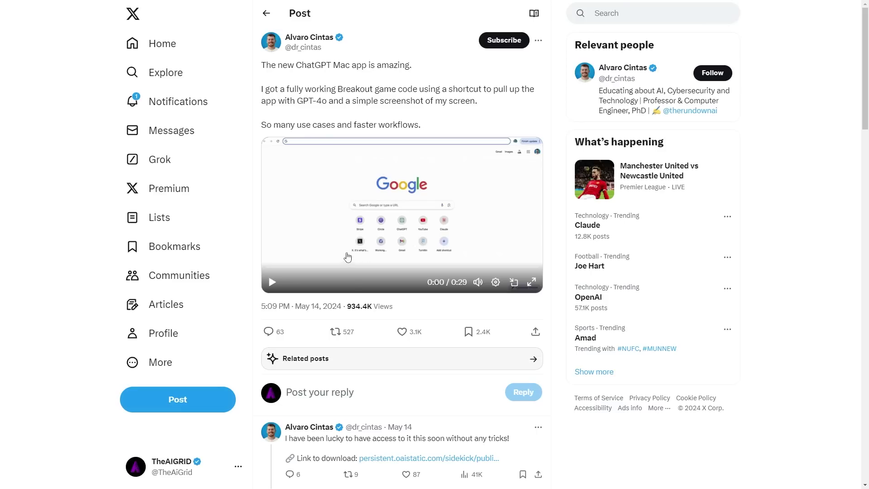
click(312, 267)
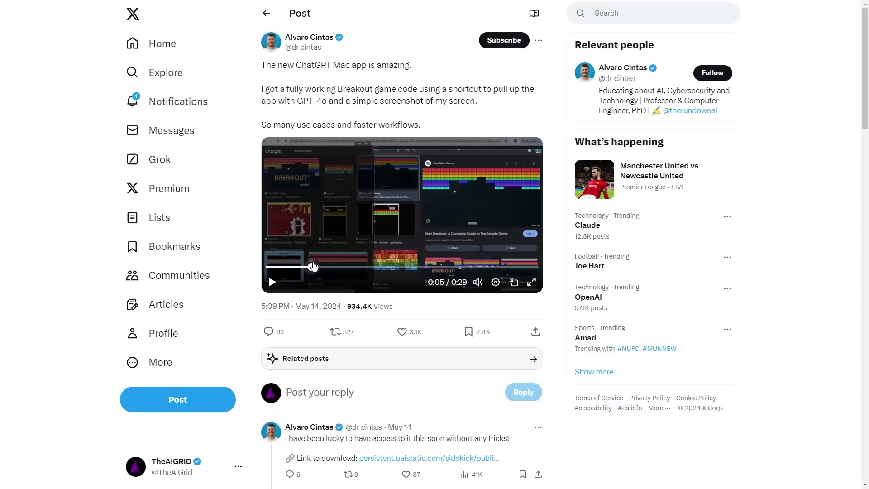
click(531, 282)
key(m)
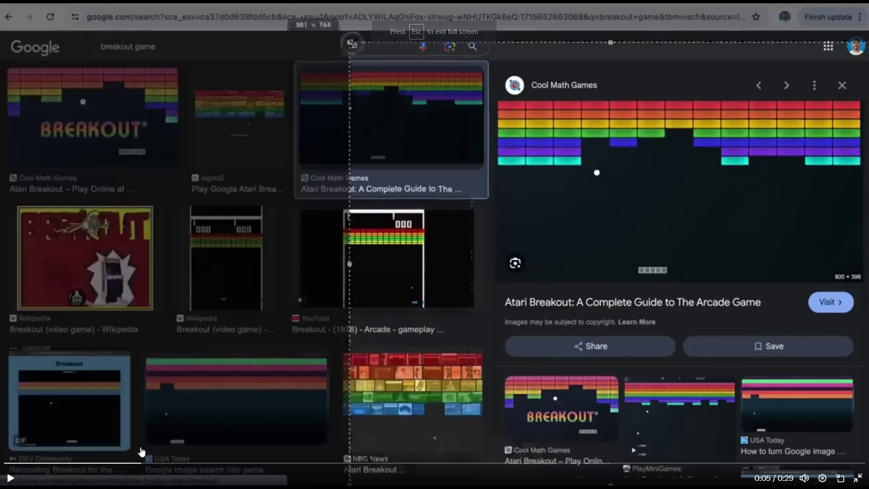
- Restart the full-screen Breakout demo video from near its beginning
click(30, 463)
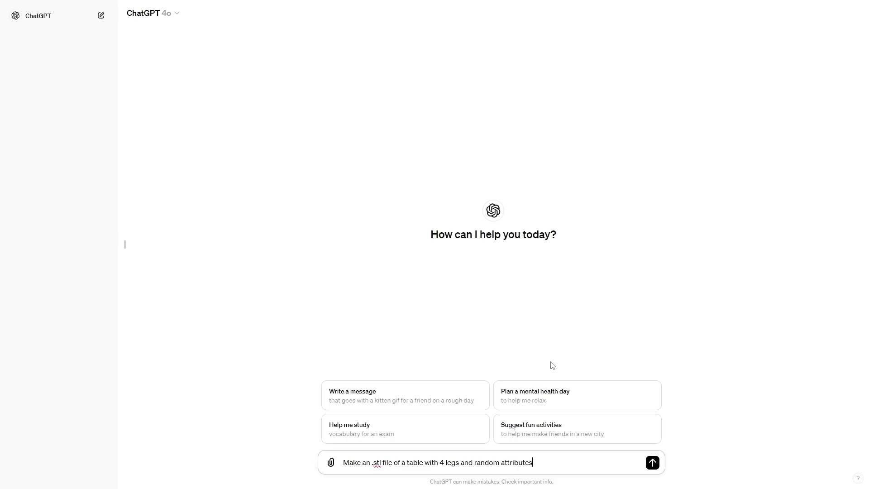
- Send the four-legged table STL request and download random_table.stl
key(Return)
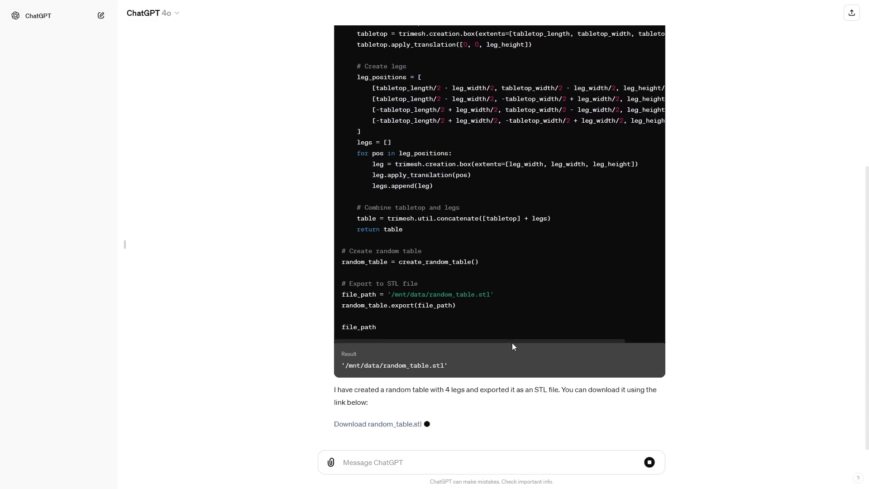
click(417, 413)
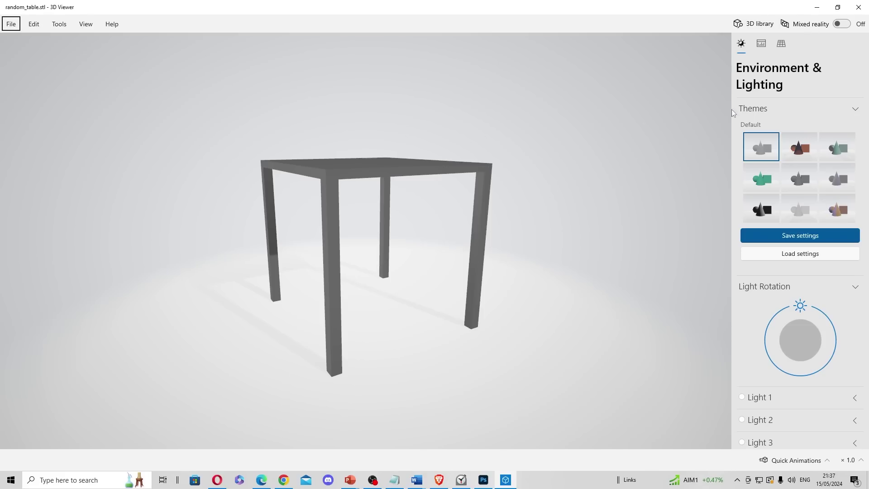
- Orbit the table, then apply the dark blue and brown lighting theme
drag(430, 204, 676, 281)
click(740, 399)
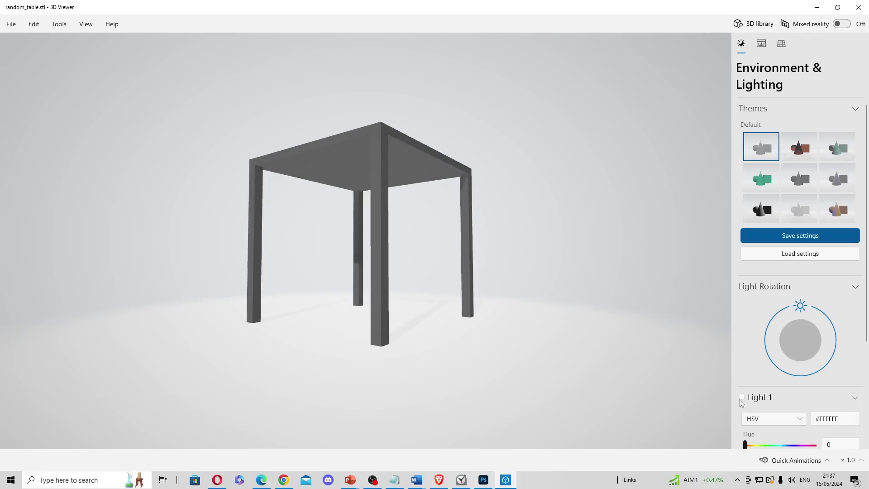
click(740, 399)
drag(389, 156, 544, 252)
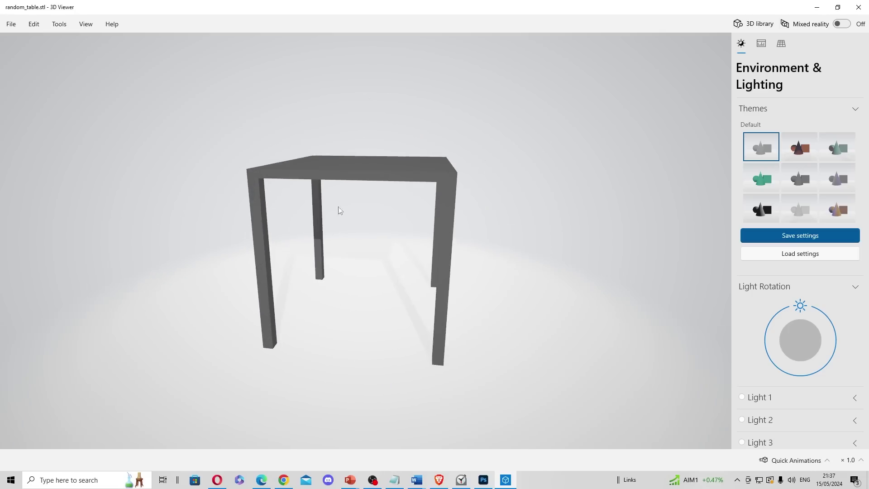
drag(340, 211, 378, 195)
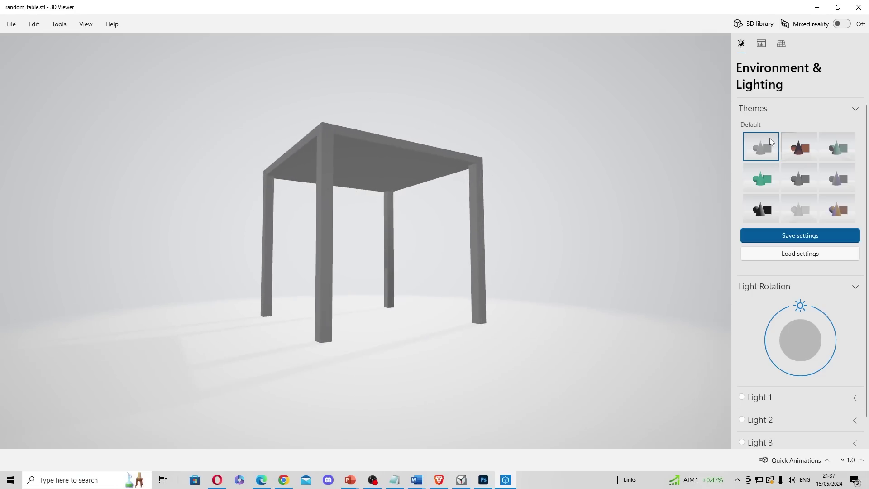
click(799, 147)
- Orbit the table under the new lighting to inspect its front, top and underside
drag(453, 159, 527, 226)
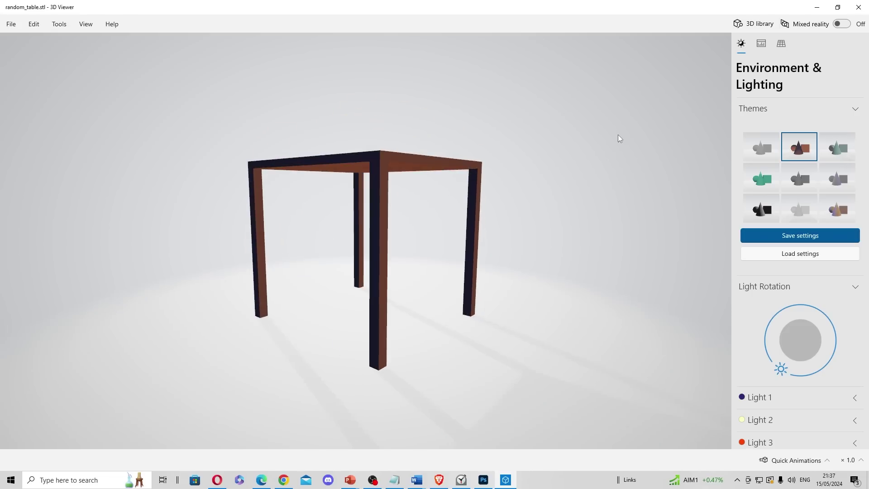
drag(267, 428, 472, 202)
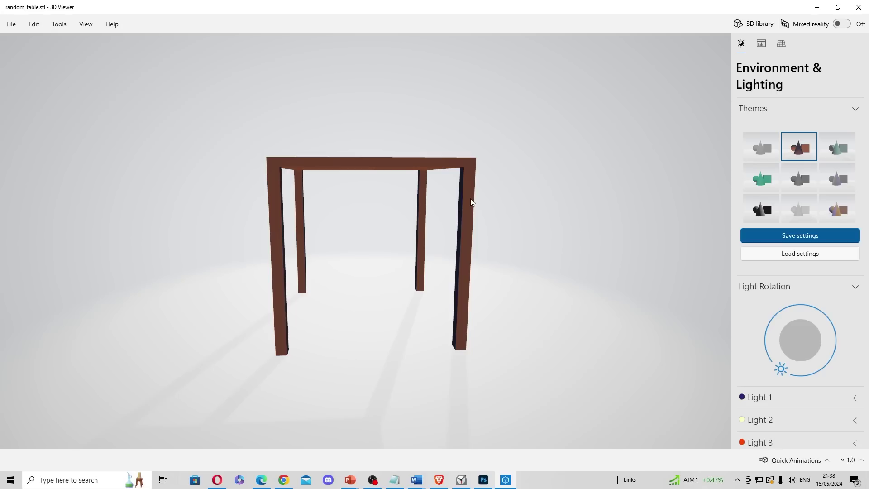
drag(473, 176, 424, 192)
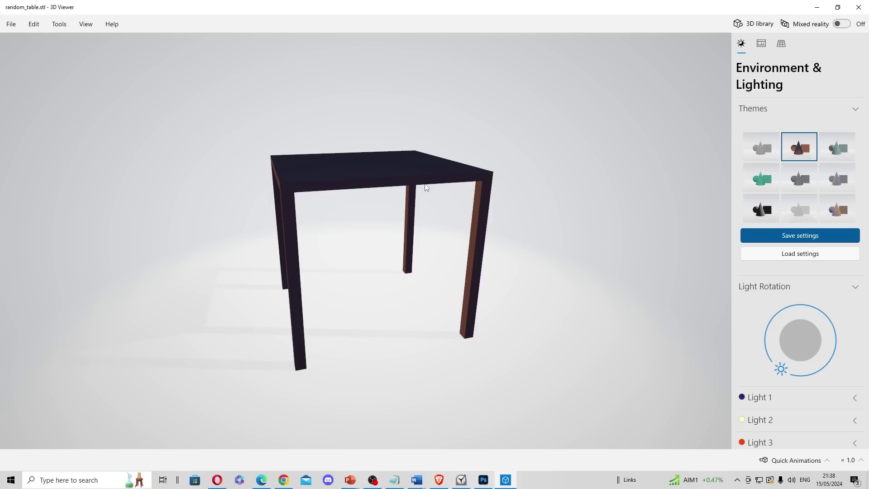
drag(431, 177, 452, 161)
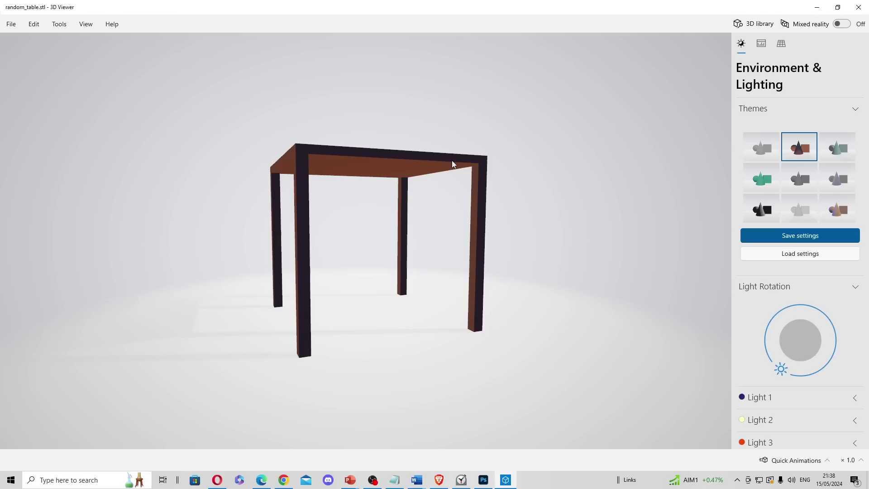
drag(565, 122, 450, 131)
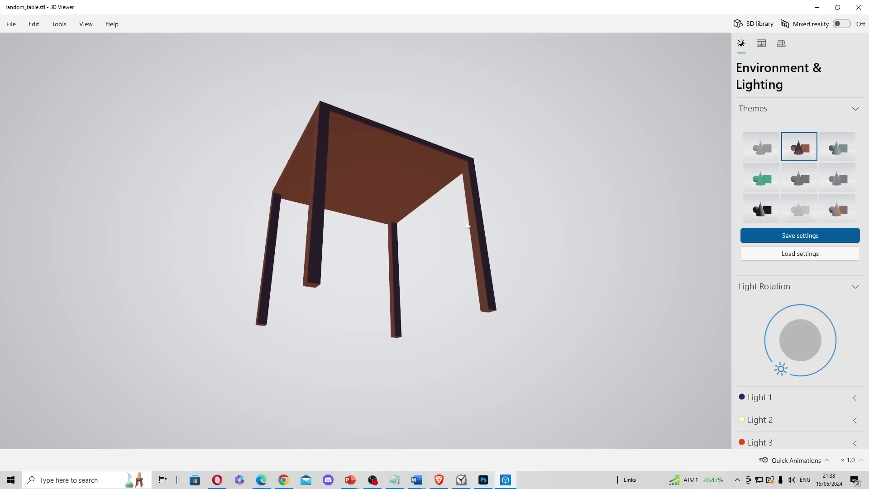
drag(467, 225, 350, 171)
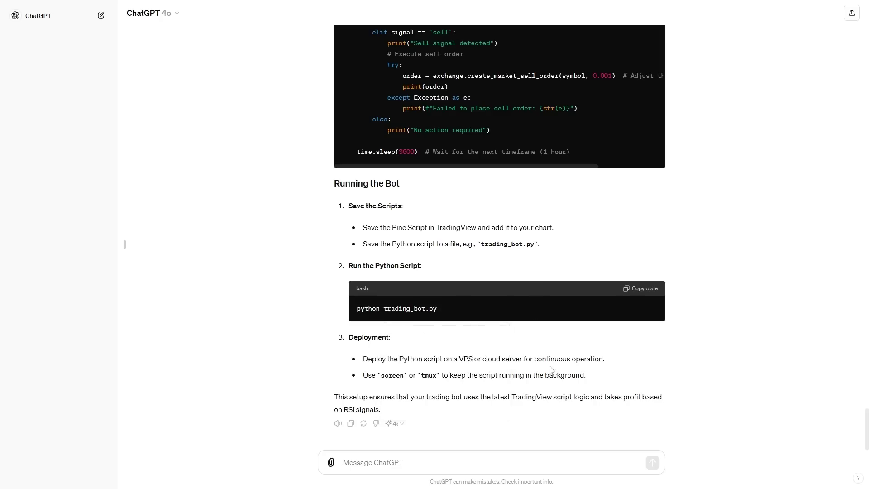
- Regenerate the Pine Script fix reply with GPT-3.5 so it uses if blocks instead of when
click(392, 423)
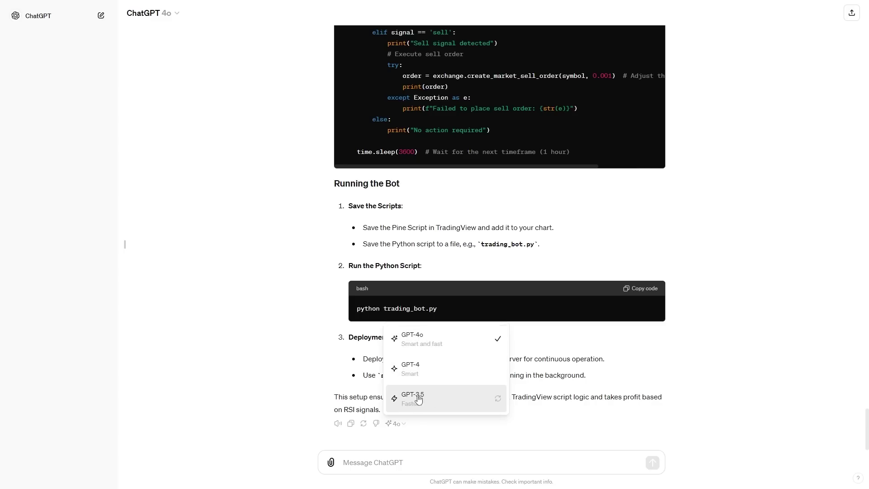
click(403, 371)
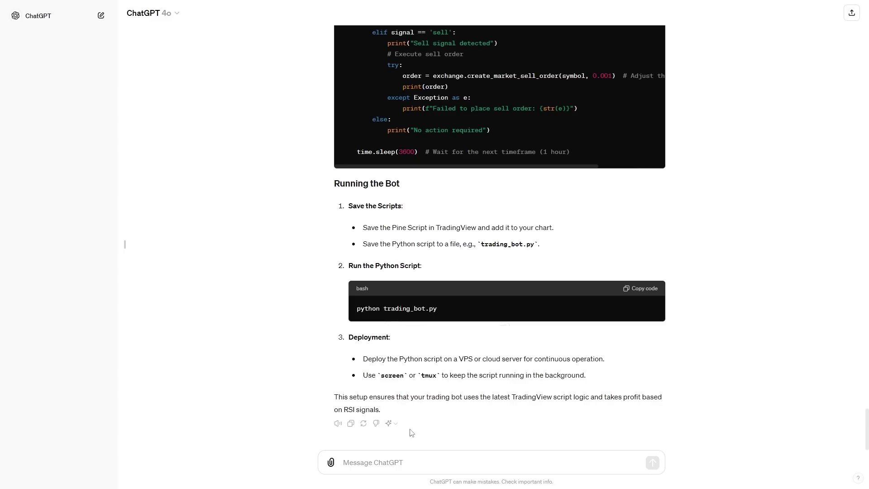
click(392, 423)
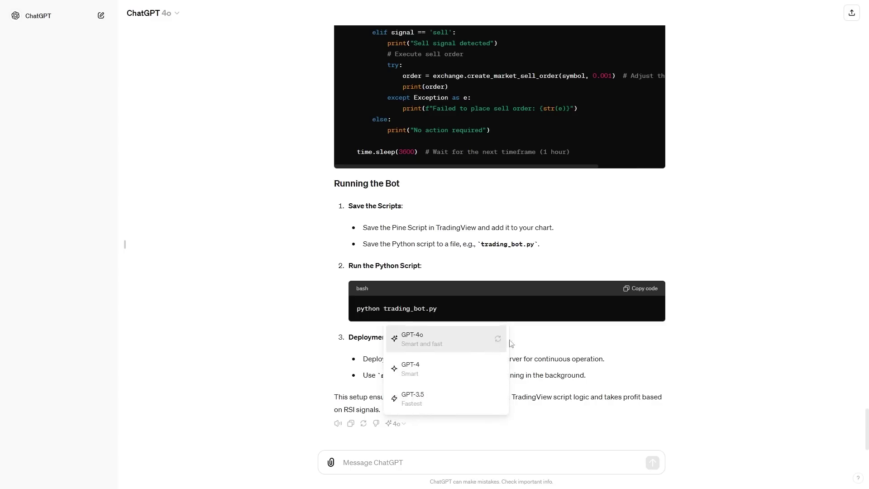
click(425, 350)
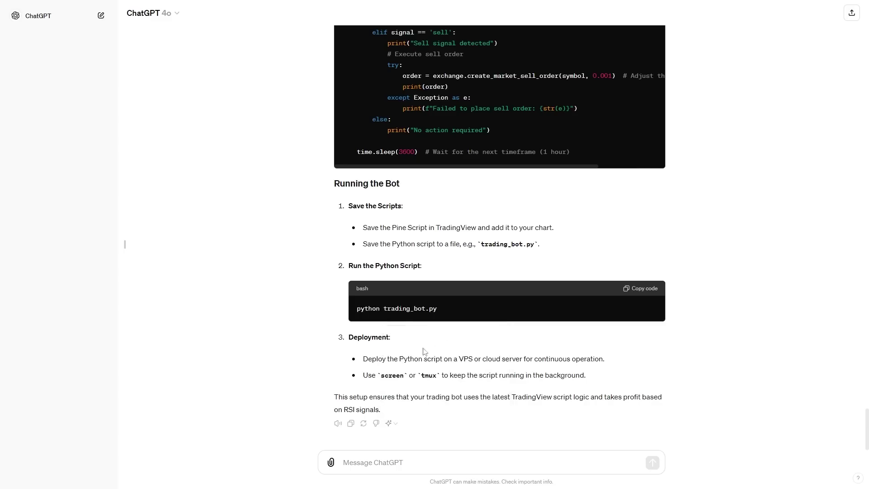
click(392, 423)
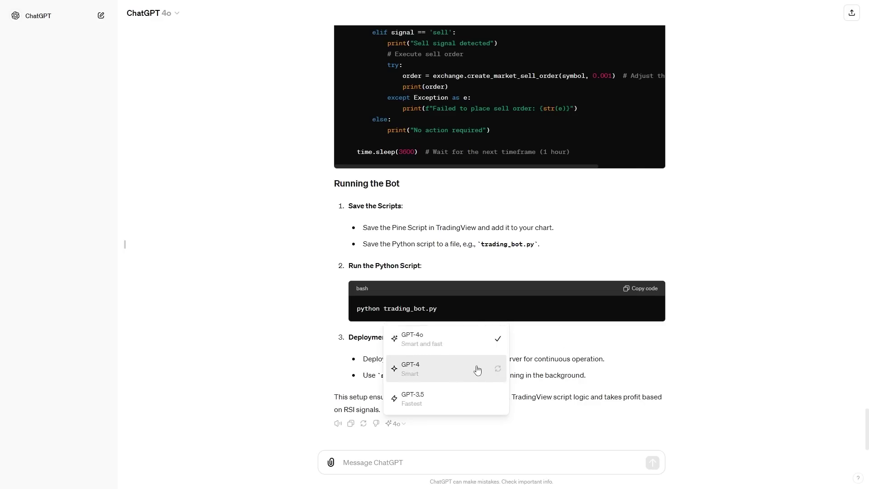
drag(598, 357, 496, 385)
click(383, 464)
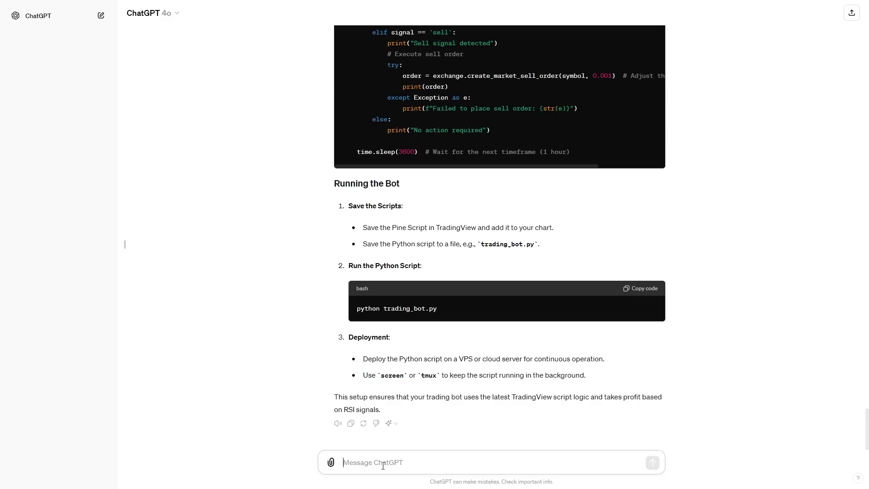
click(395, 424)
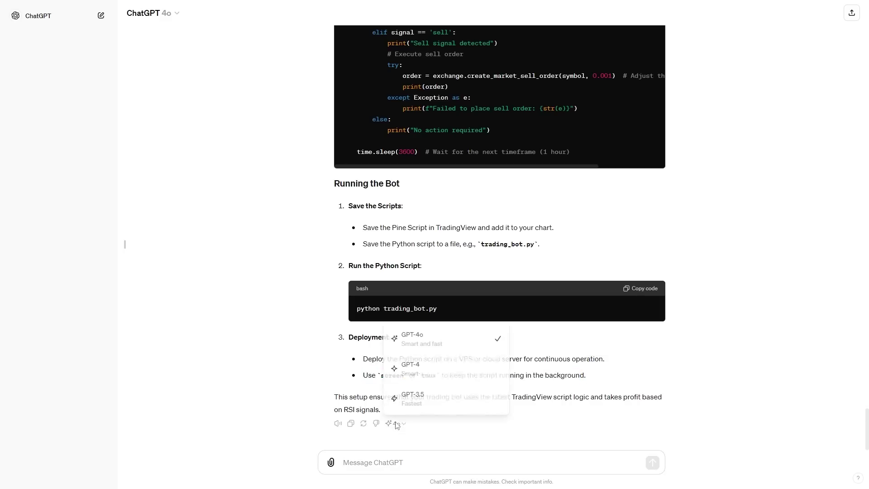
click(394, 424)
click(395, 424)
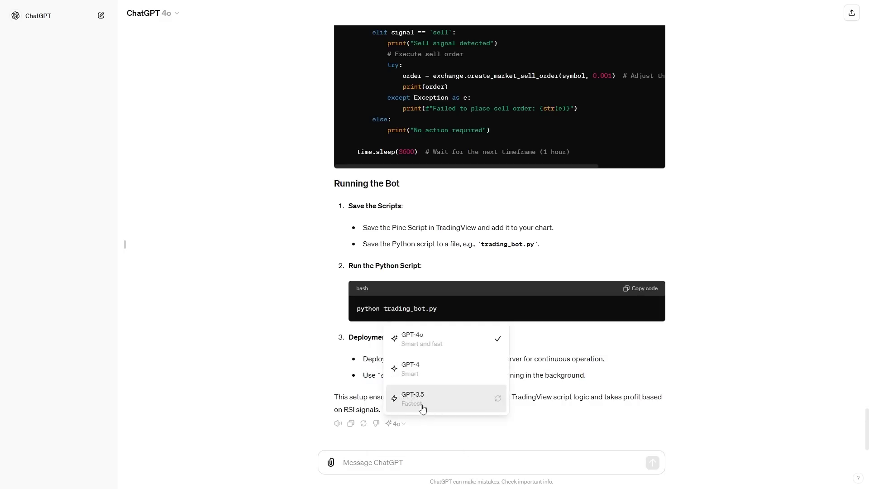
click(410, 399)
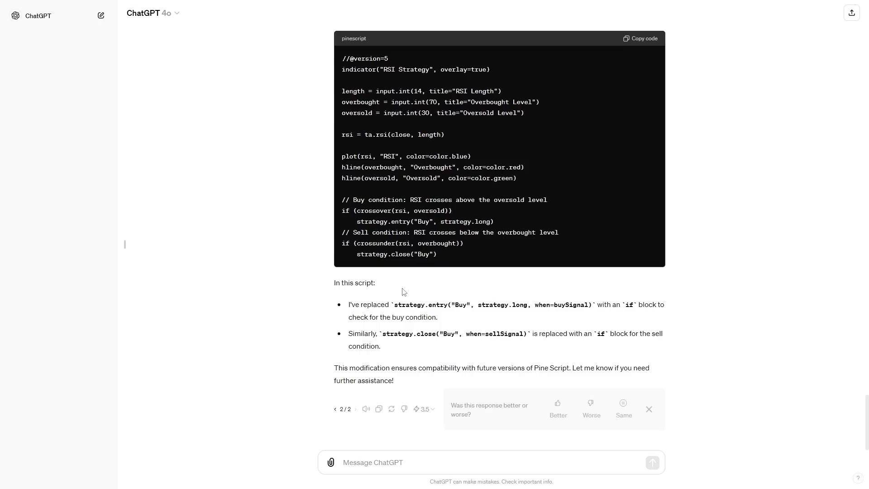
- Flip between reply versions 1/2 and 2/2, then check the model list without changing it
click(337, 409)
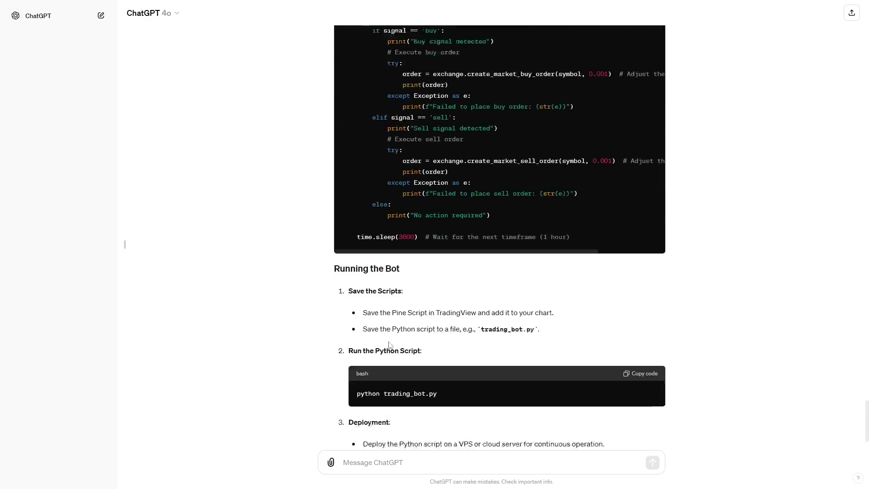
click(357, 424)
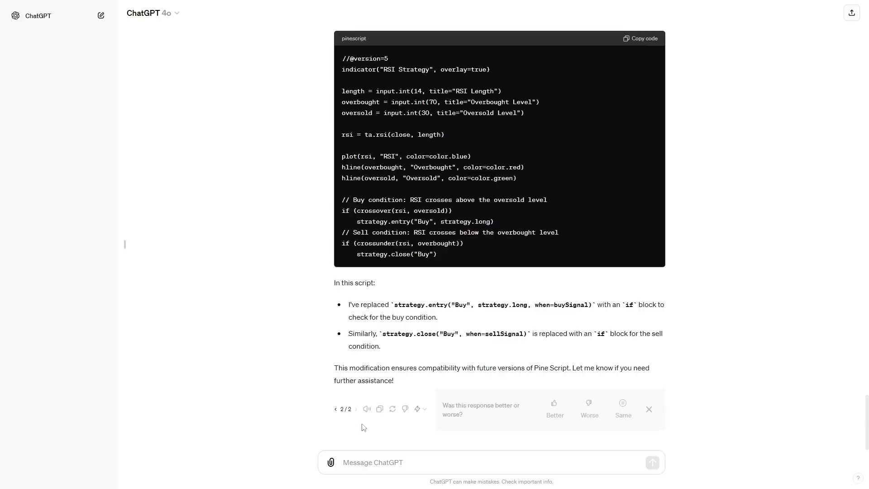
click(425, 410)
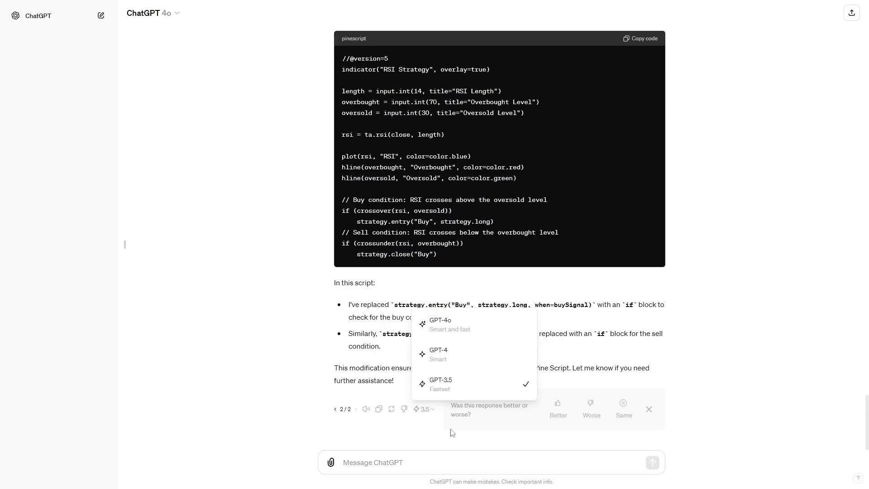
click(445, 455)
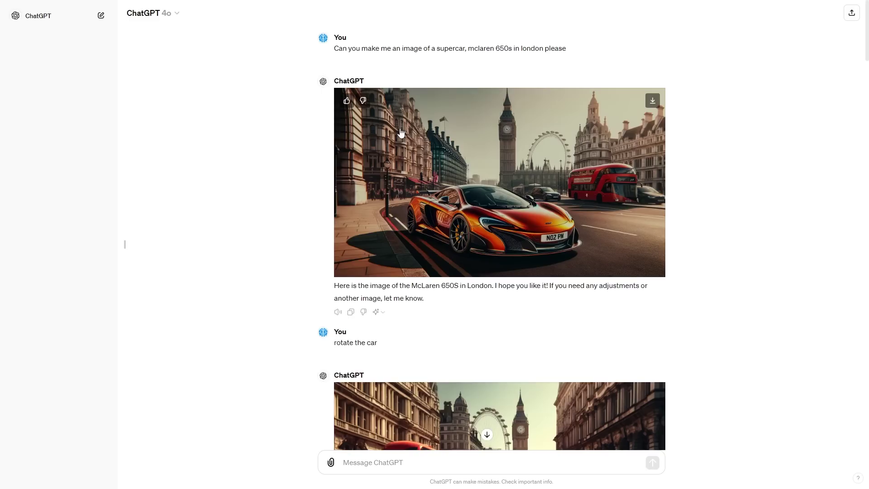
scroll(501, 233, down, 3)
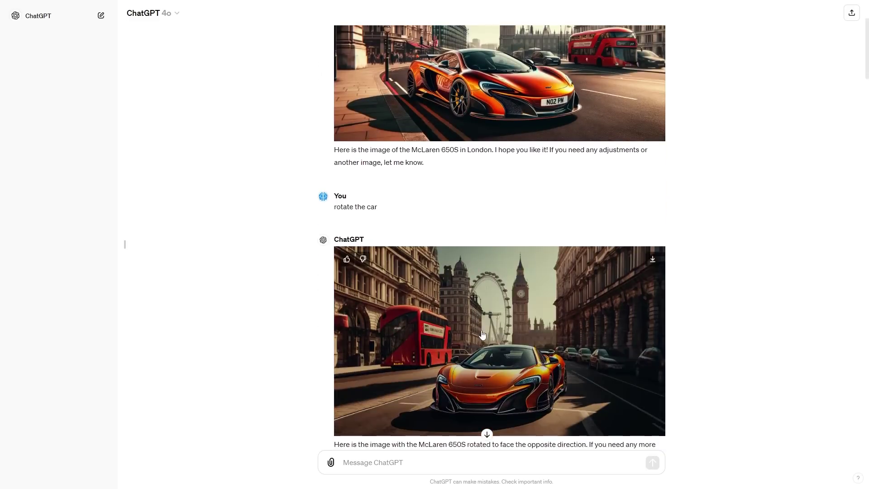
scroll(571, 122, up, 3)
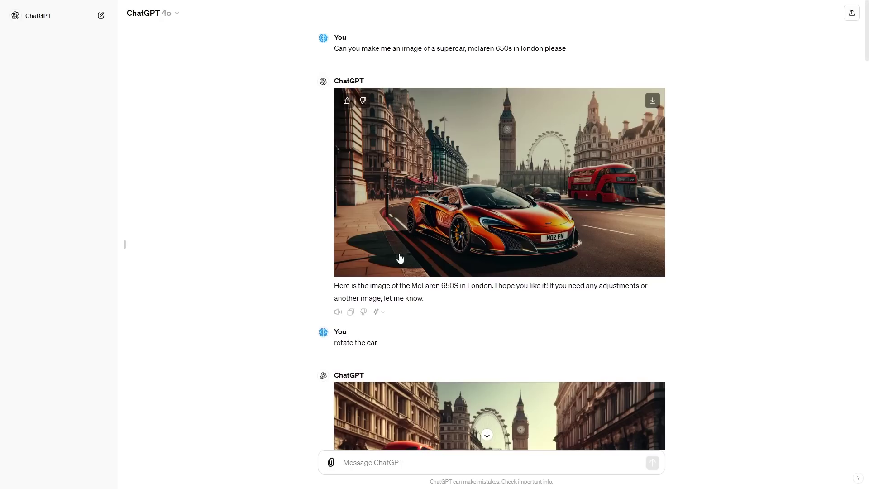
drag(417, 286, 515, 286)
scroll(480, 217, down, 5)
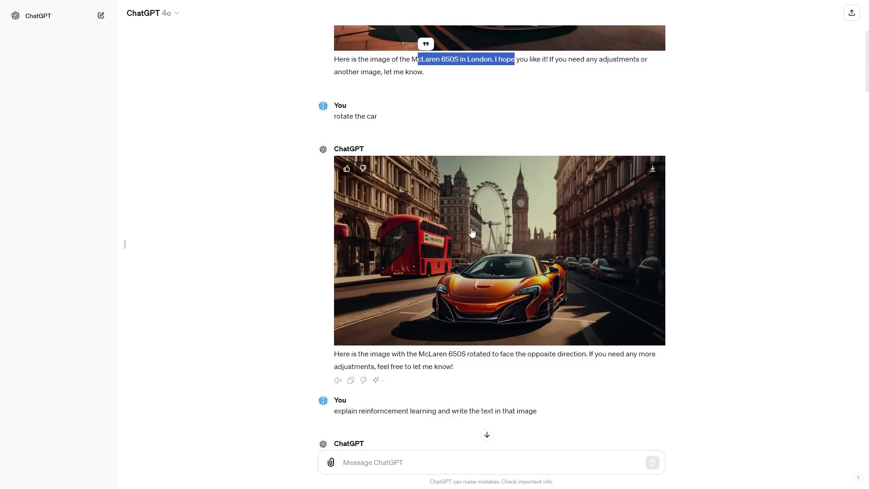
scroll(481, 349, up, 2)
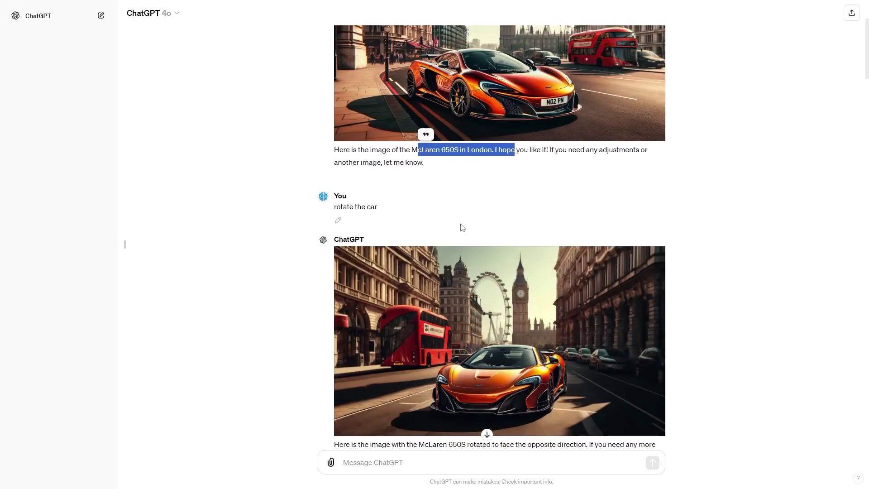
scroll(460, 227, down, 3)
scroll(512, 272, up, 5)
mouse_move(510, 194)
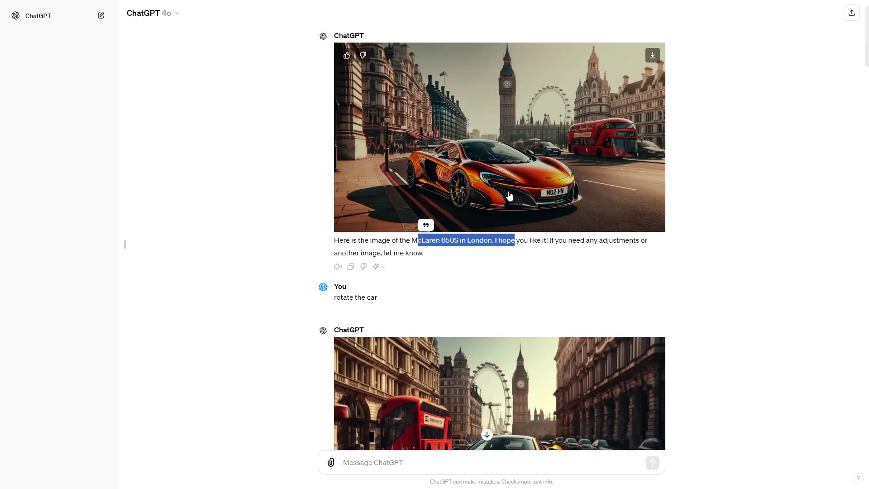
scroll(476, 195, down, 9)
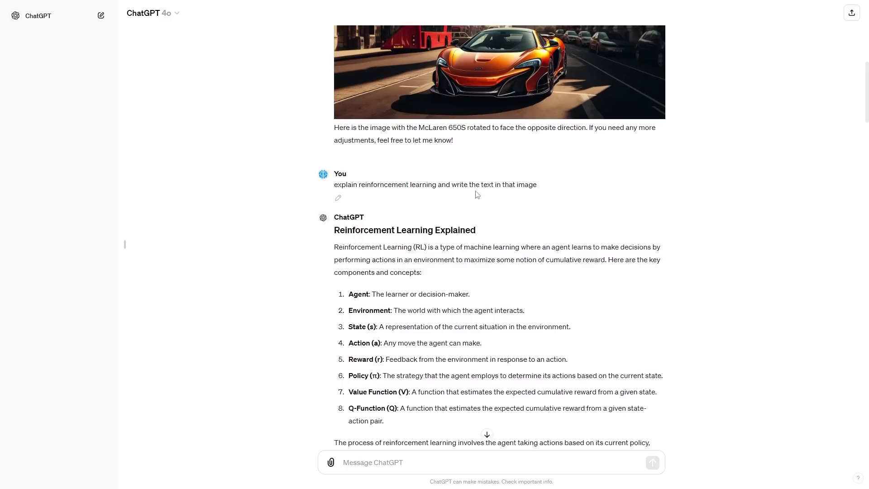
scroll(491, 185, down, 11)
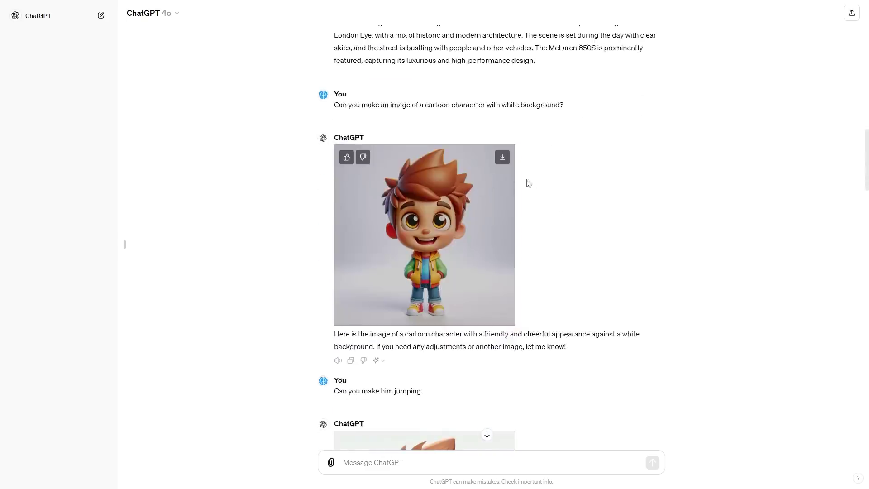
scroll(520, 186, down, 2)
scroll(537, 187, down, 1)
scroll(500, 188, up, 2)
scroll(489, 177, down, 4)
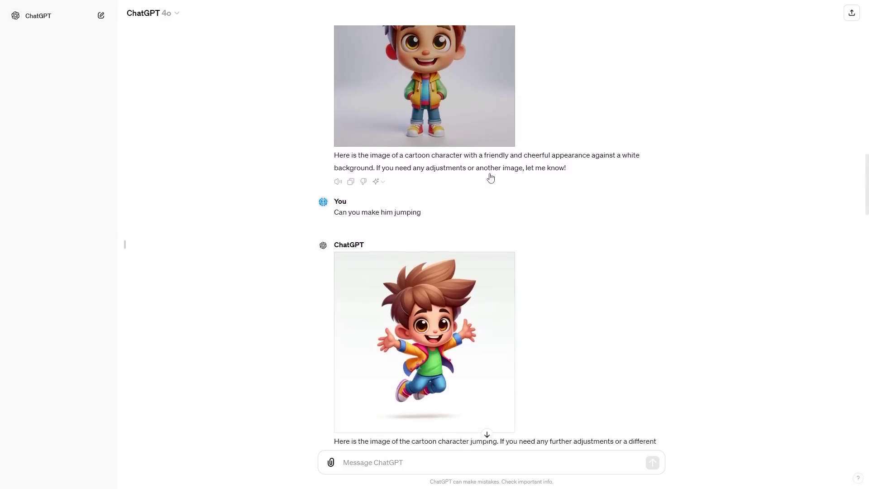
scroll(498, 195, up, 4)
scroll(578, 188, down, 4)
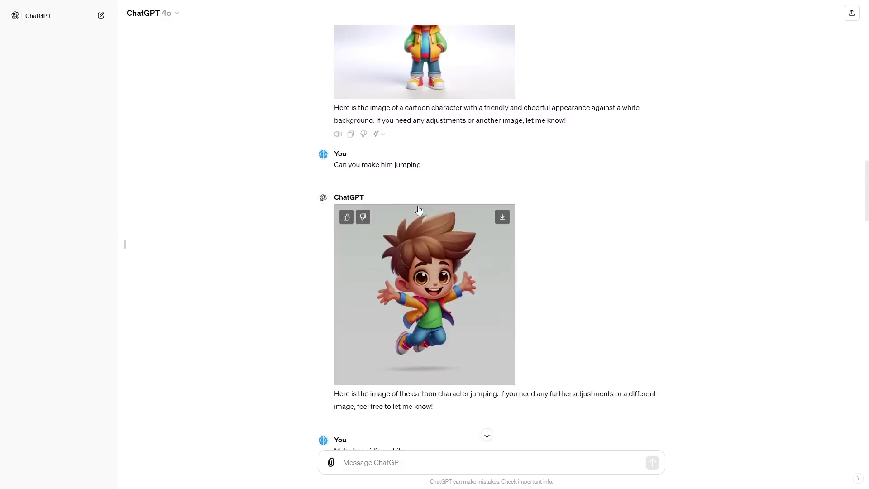
scroll(481, 127, up, 2)
scroll(443, 184, down, 7)
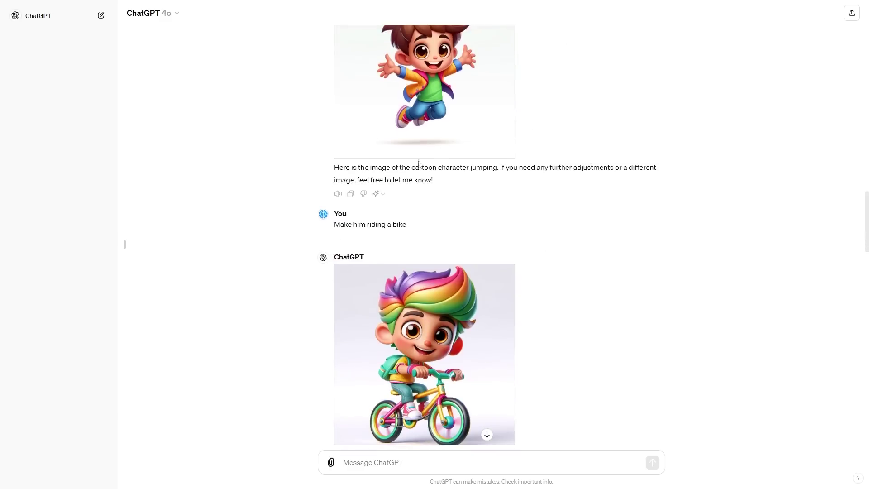
scroll(365, 250, down, 3)
scroll(448, 190, down, 4)
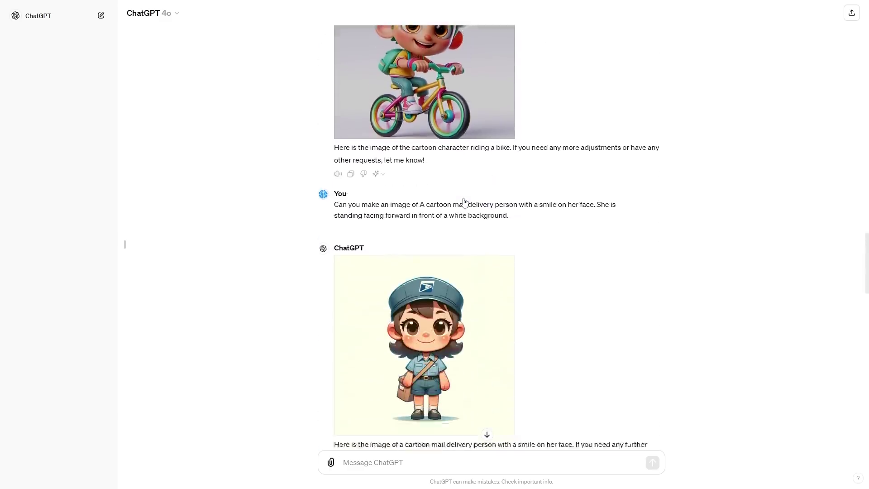
scroll(449, 193, down, 7)
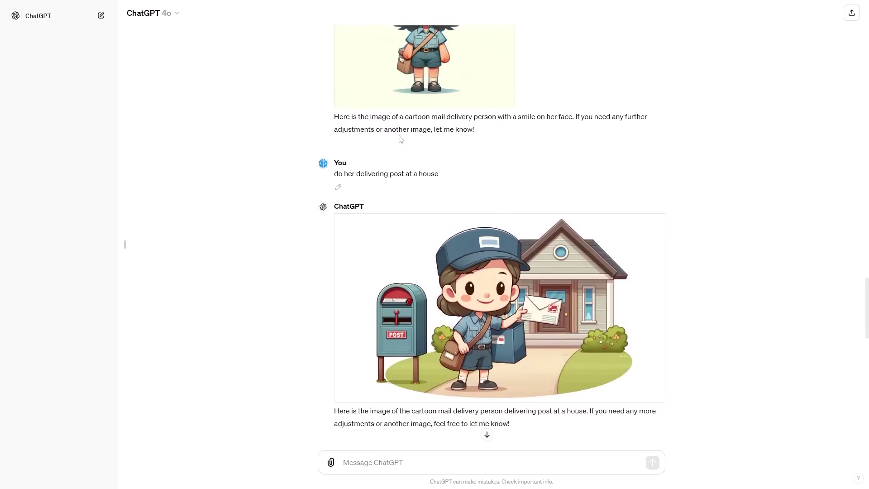
scroll(515, 260, up, 4)
scroll(499, 217, up, 5)
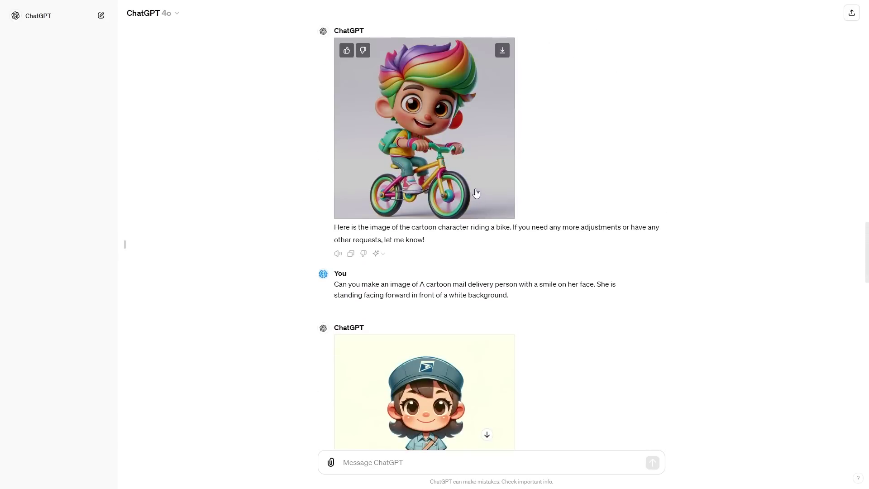
scroll(484, 179, up, 8)
scroll(498, 181, up, 6)
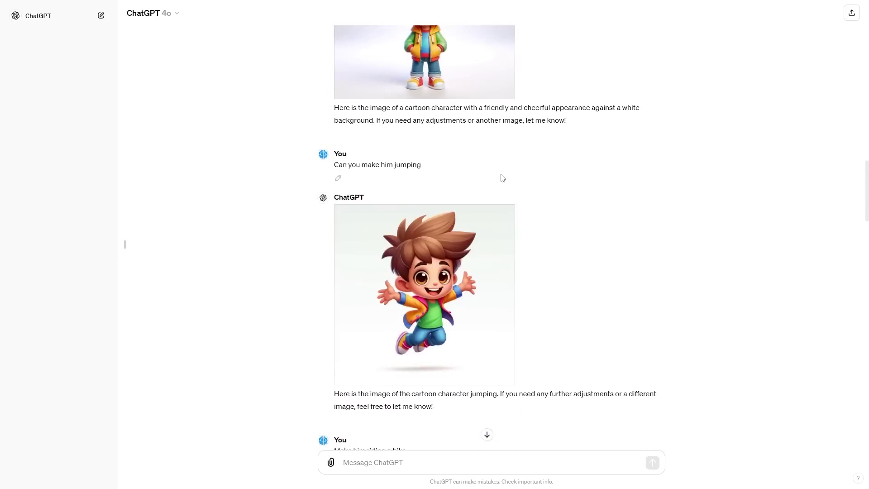
scroll(501, 196, down, 1)
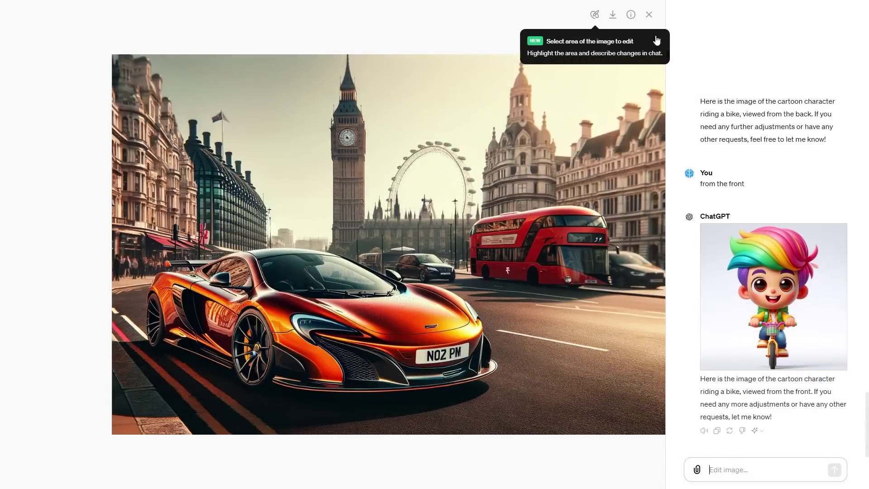
- Send the pasted cartoon cat prompt and open the generated rainbow cat image full-size
click(657, 41)
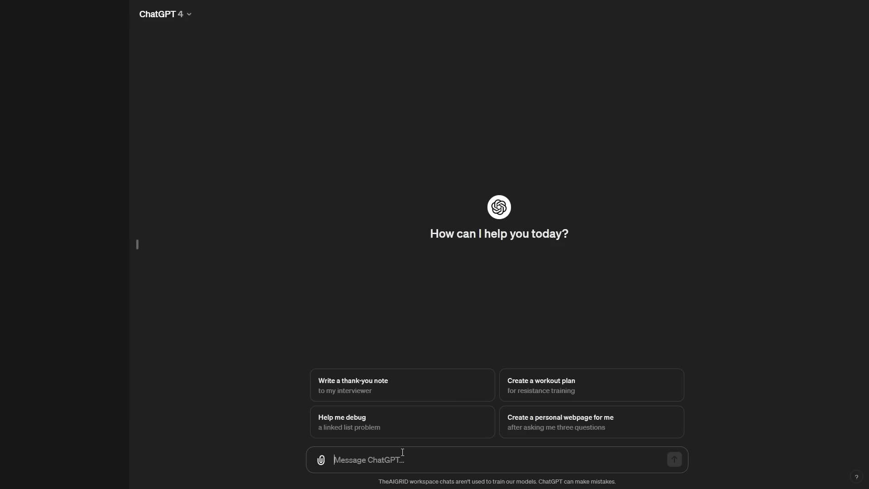
text(Lets make an image of a cartoon cat)
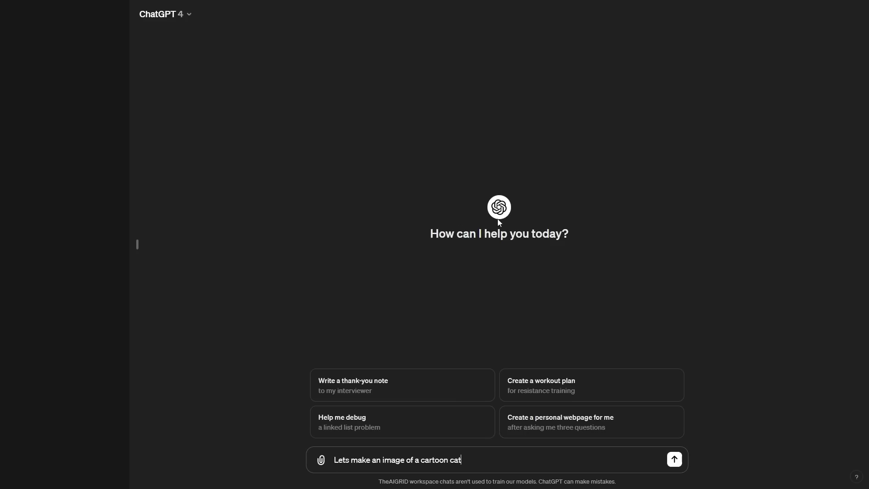
click(677, 465)
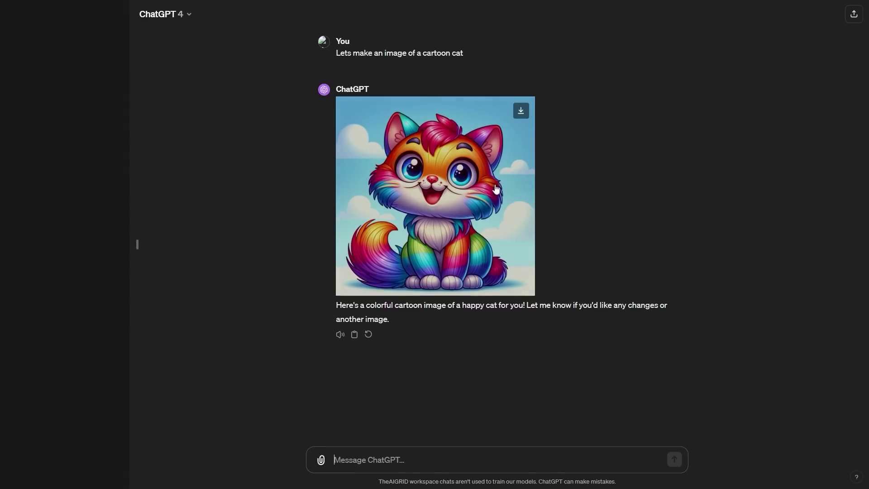
click(482, 121)
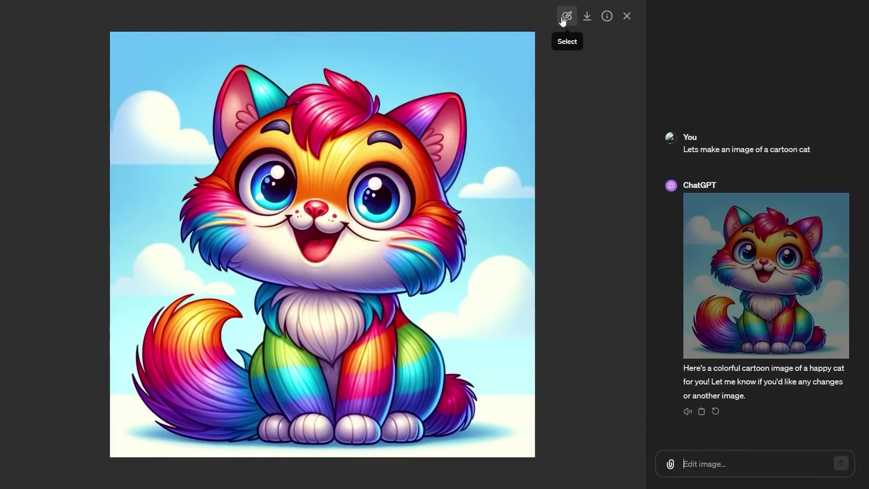
- Adjust the selection brush size and paint a band across the cat's eyes
click(564, 18)
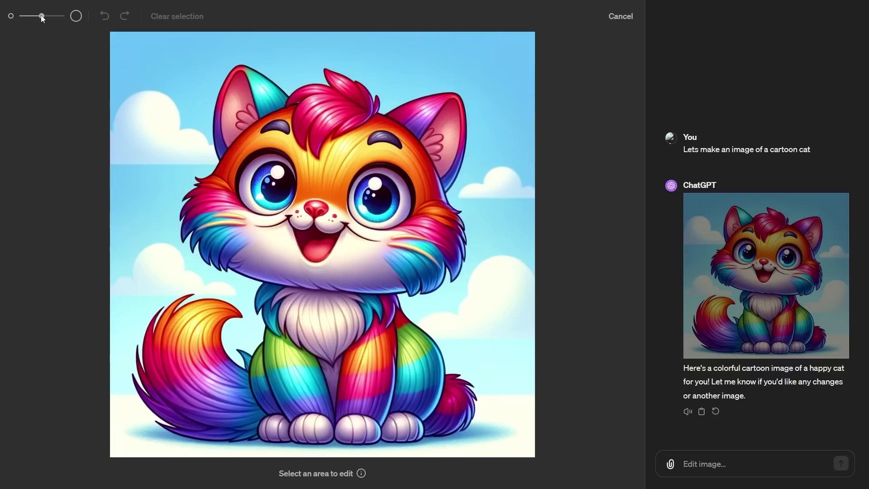
drag(42, 16, 32, 19)
mouse_move(29, 16)
mouse_down()
mouse_move(61, 17)
mouse_move(28, 17)
mouse_move(43, 17)
mouse_up()
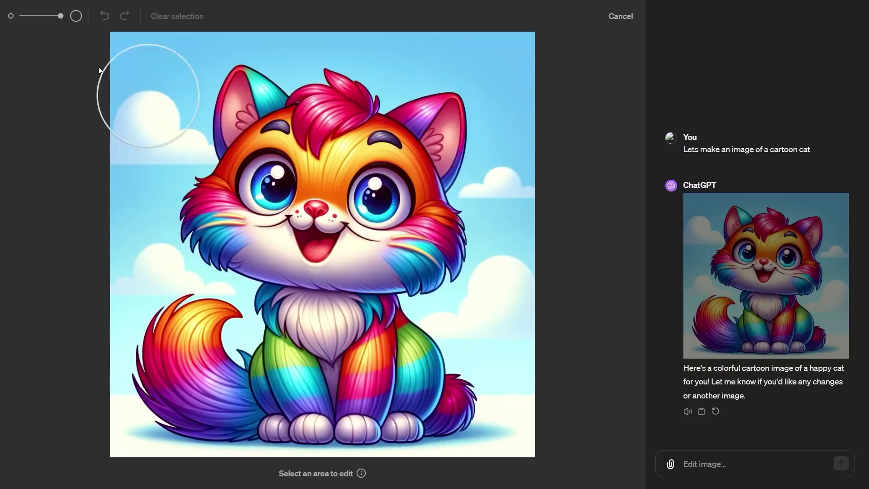
drag(61, 17, 55, 17)
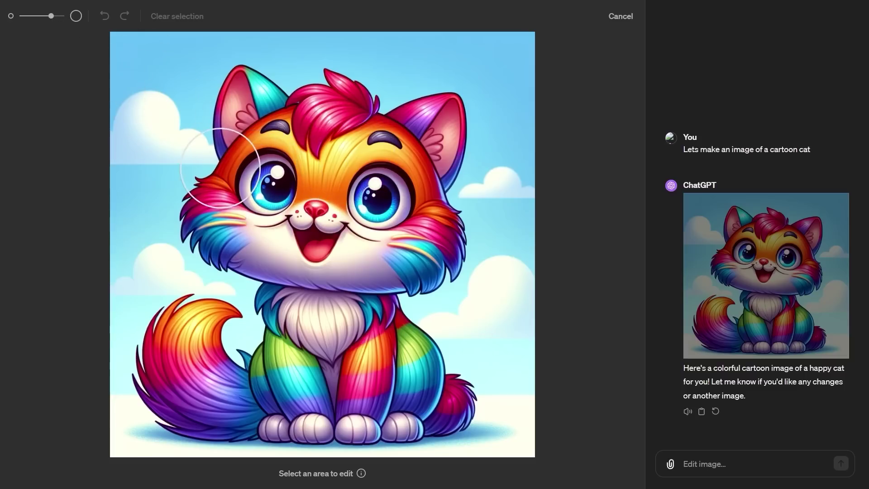
mouse_move(219, 165)
mouse_down()
mouse_move(260, 181)
mouse_move(422, 182)
mouse_up()
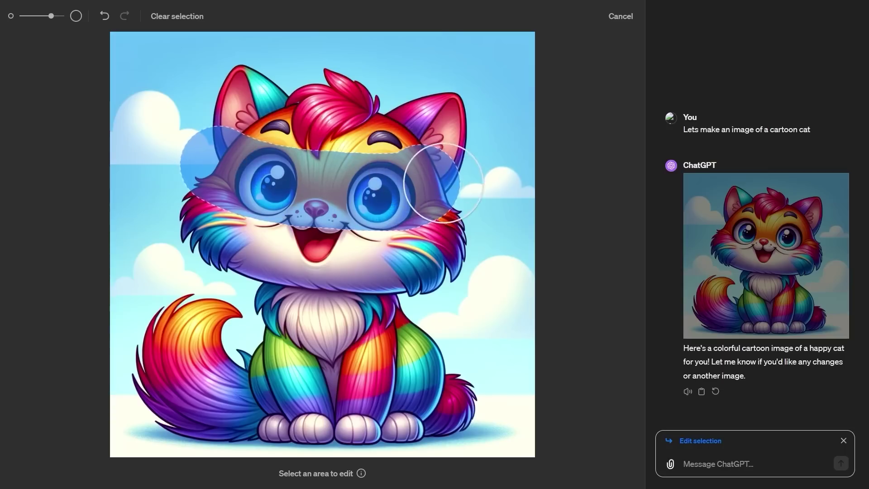
- Send 'Can you put sunglasses in there' for the selected eye area, fixing the typo
click(730, 462)
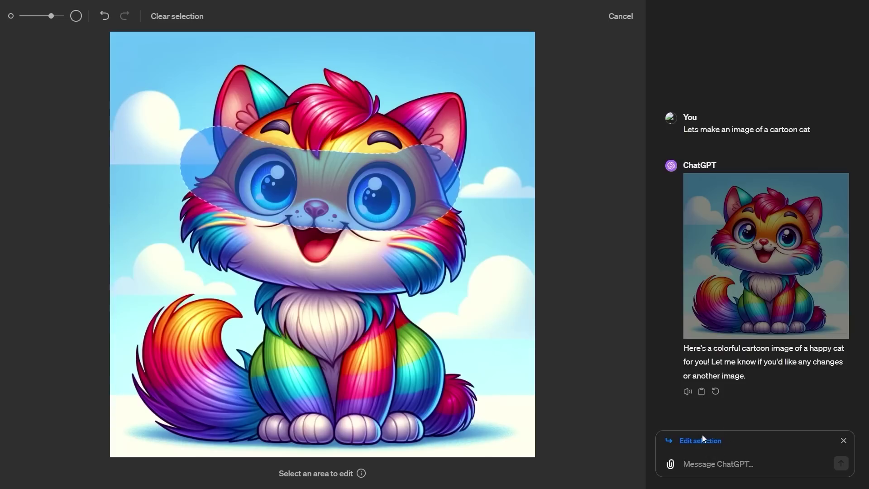
text(Can you put sunglassse in there)
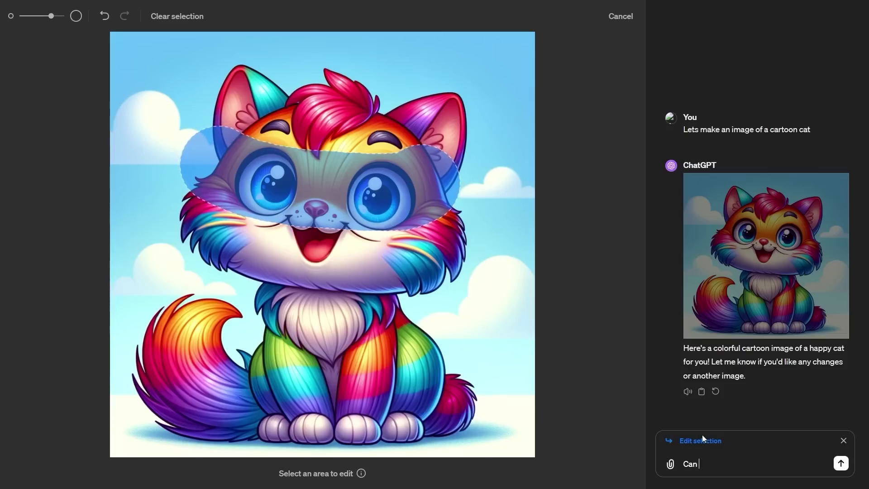
right_click(745, 464)
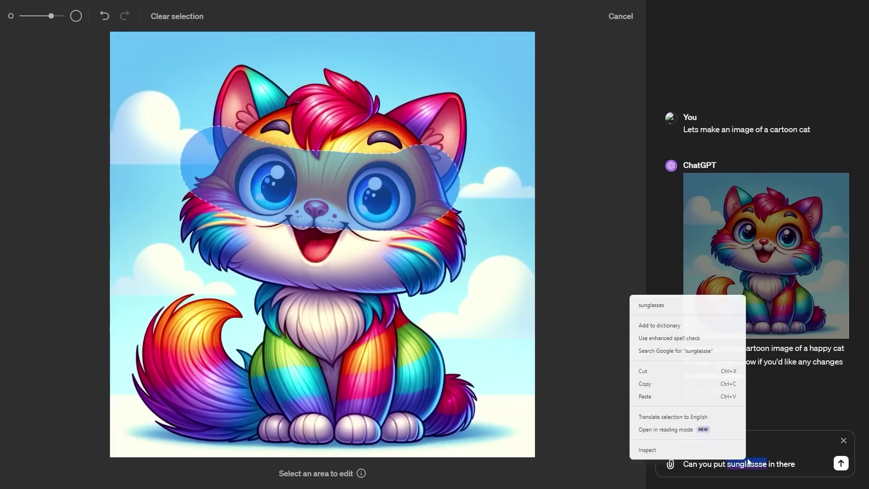
click(725, 306)
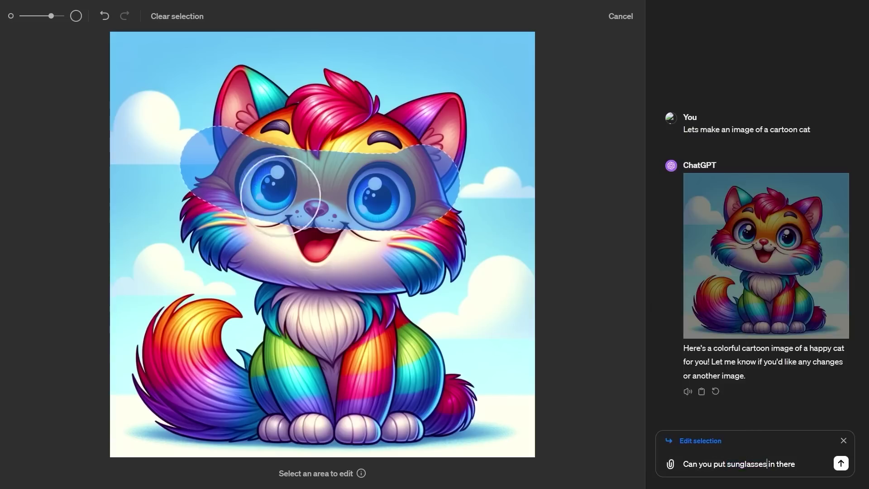
click(841, 465)
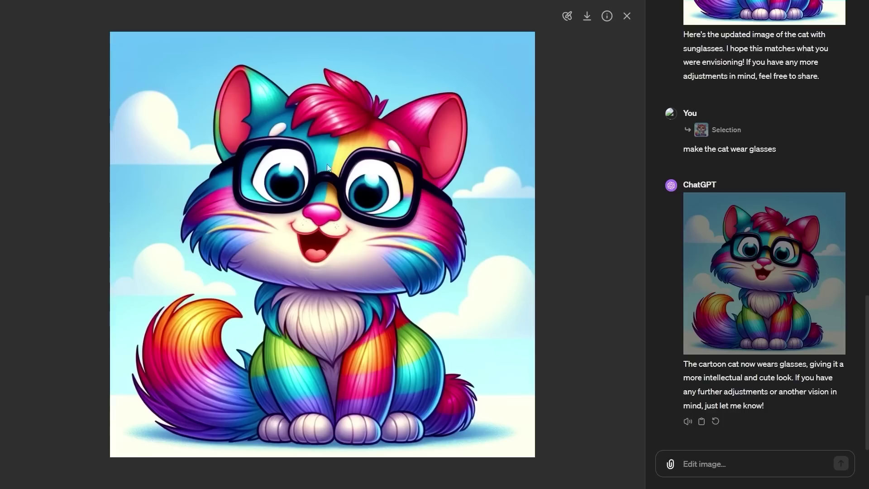
- Start a new area selection on the glasses-wearing cat with a smaller brush
scroll(733, 169, up, 10)
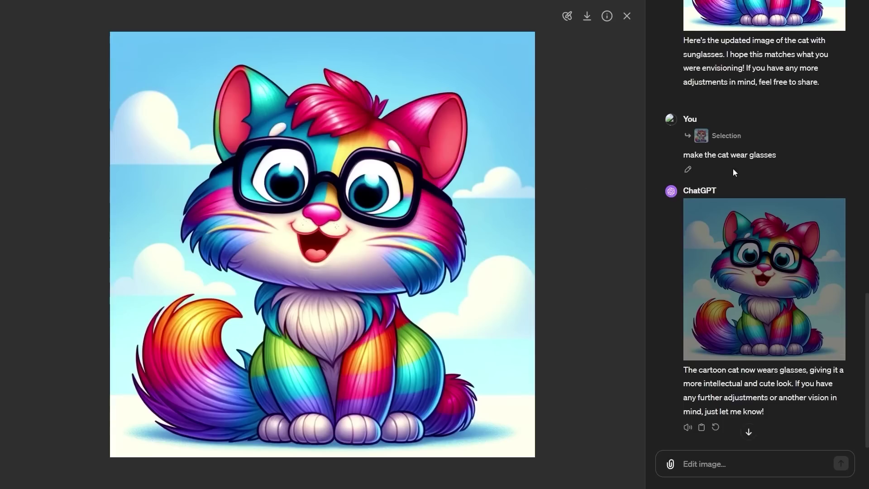
scroll(732, 168, up, 6)
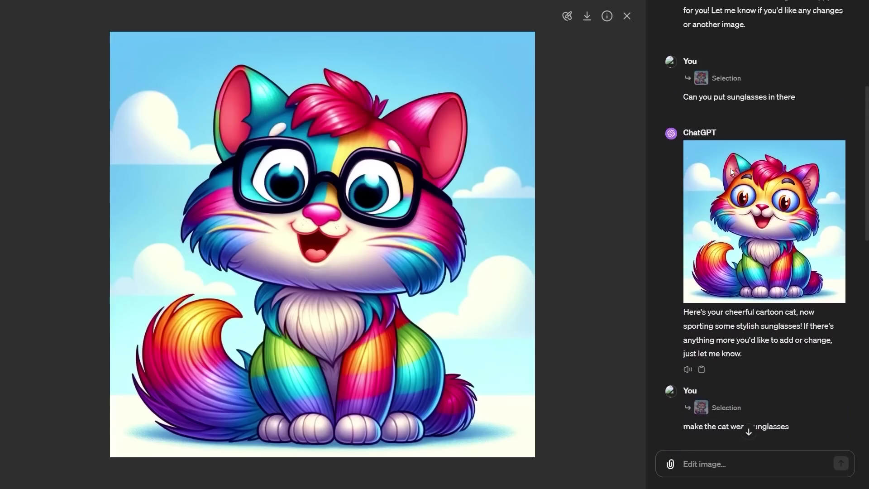
scroll(732, 169, down, 10)
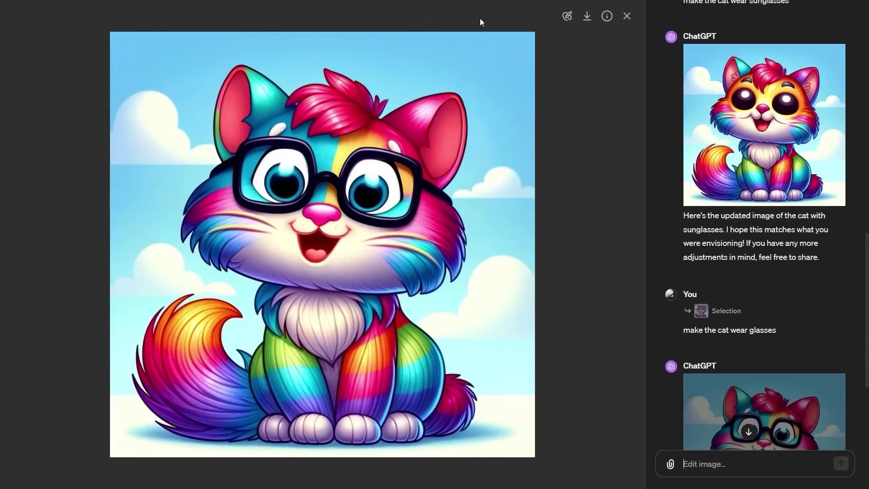
click(568, 16)
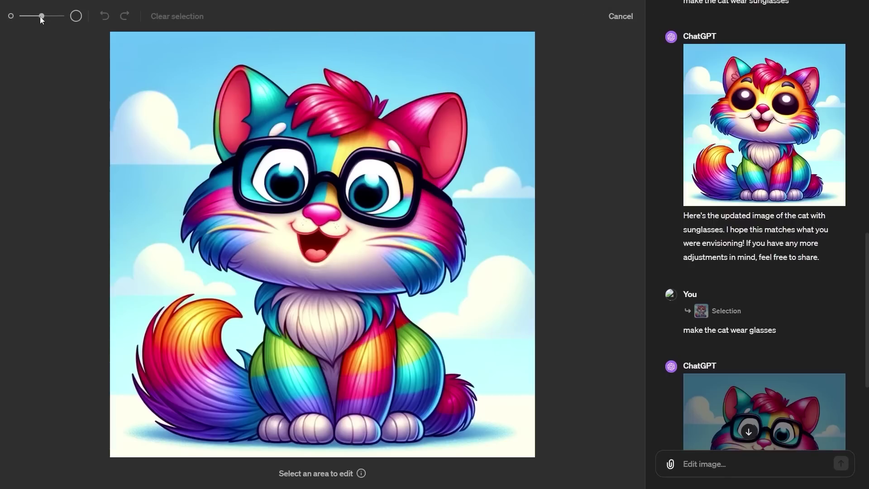
drag(41, 18, 37, 16)
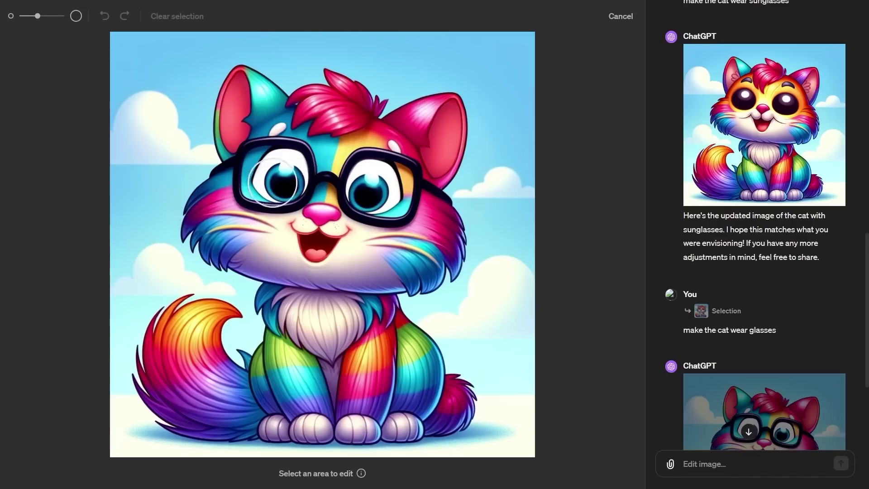
mouse_move(216, 173)
mouse_down()
mouse_move(408, 181)
mouse_move(432, 193)
mouse_up()
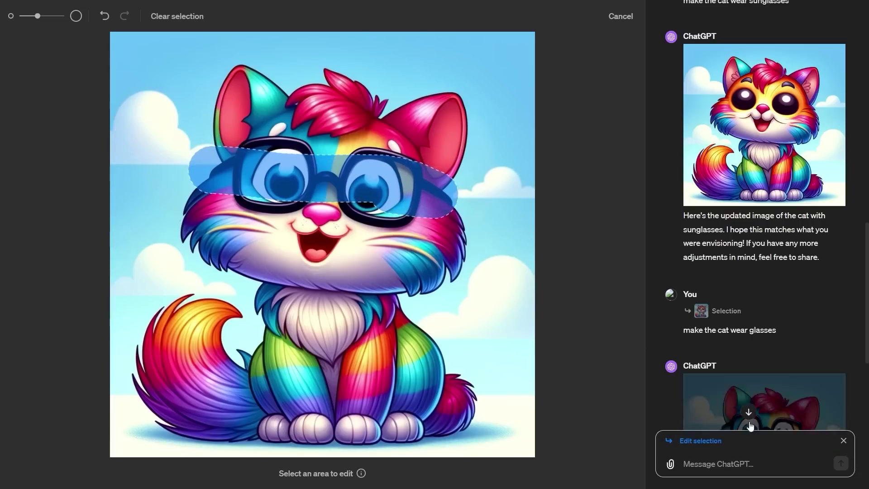
click(843, 441)
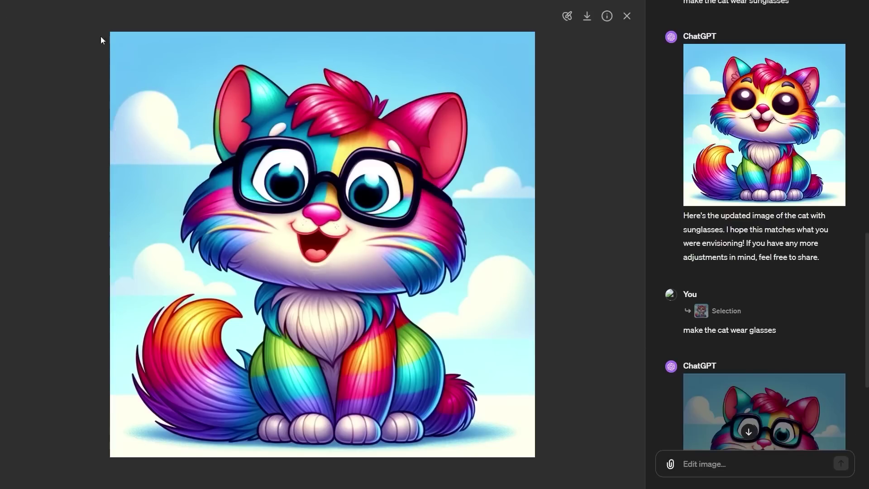
click(567, 16)
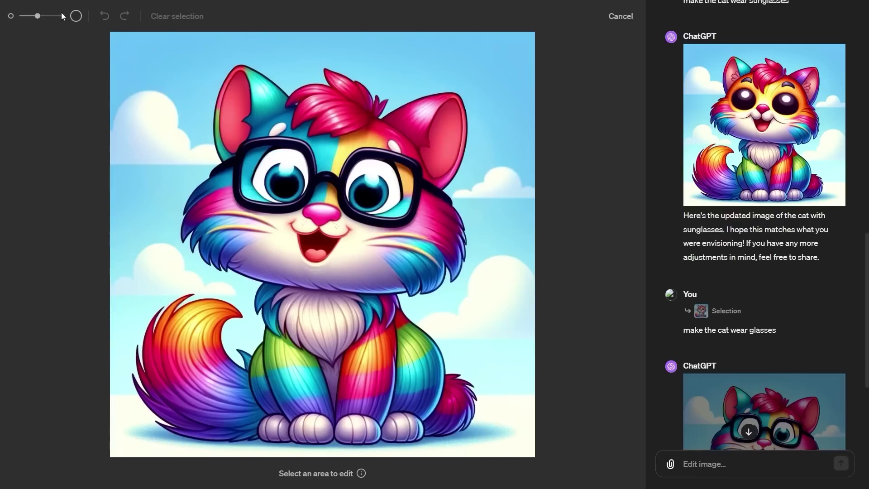
drag(39, 16, 71, 17)
mouse_move(306, 146)
mouse_down()
mouse_move(191, 131)
mouse_move(444, 191)
mouse_move(299, 213)
mouse_move(327, 158)
mouse_up()
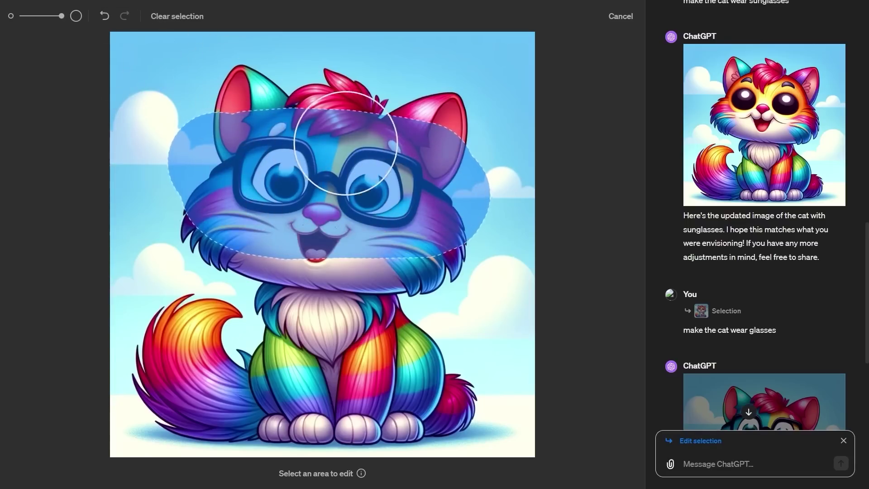
click(844, 440)
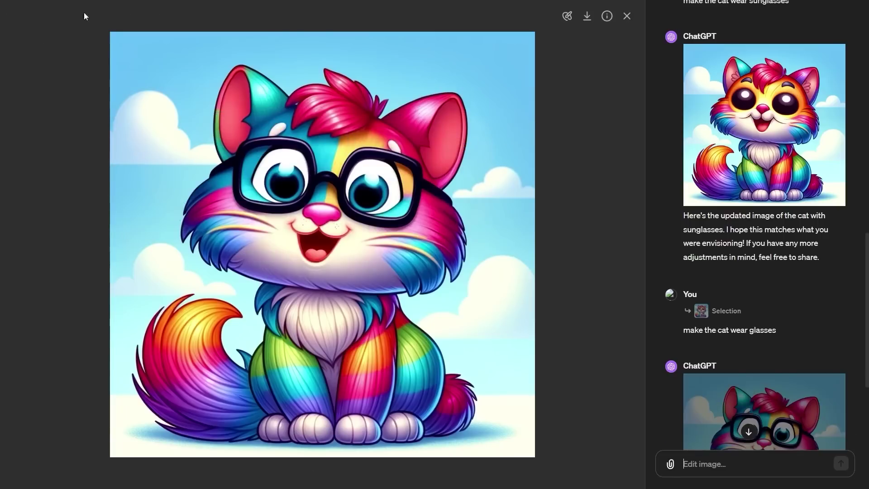
- Mark the sky above the cat's head and request the title 'Mr. Cat' there
click(566, 17)
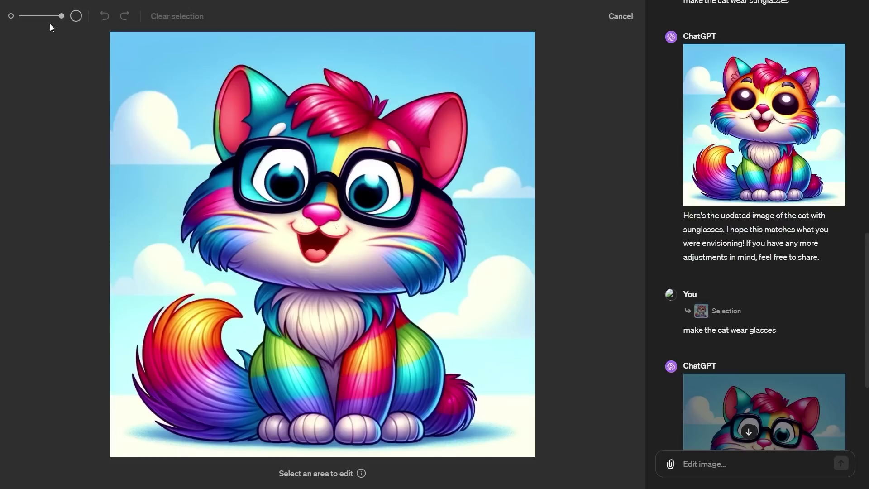
drag(49, 16, 39, 15)
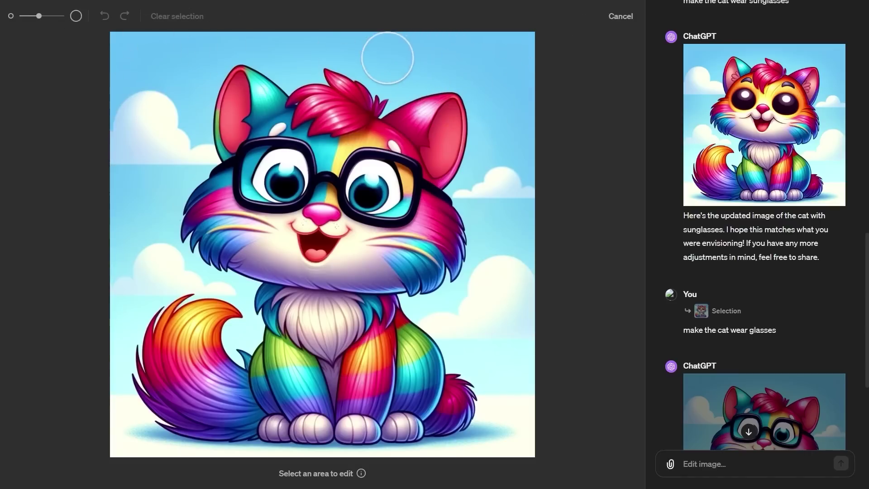
drag(378, 58, 507, 70)
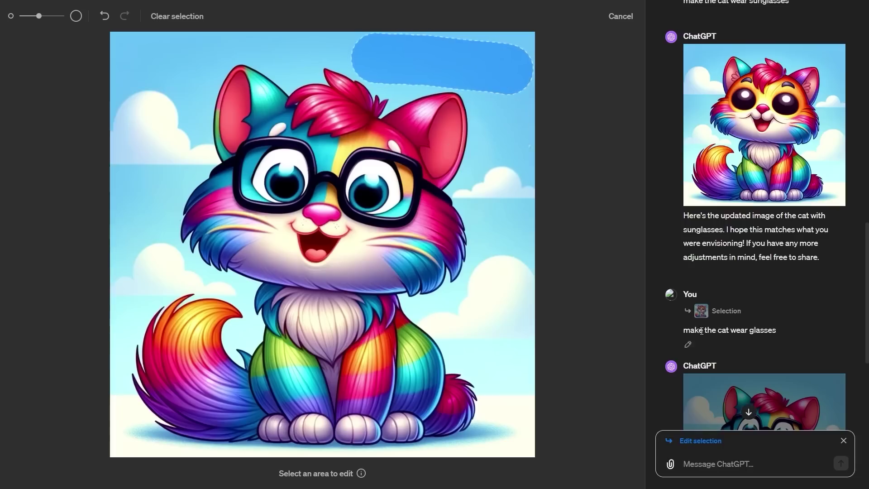
text(write the text "mr cat")
key(Return)
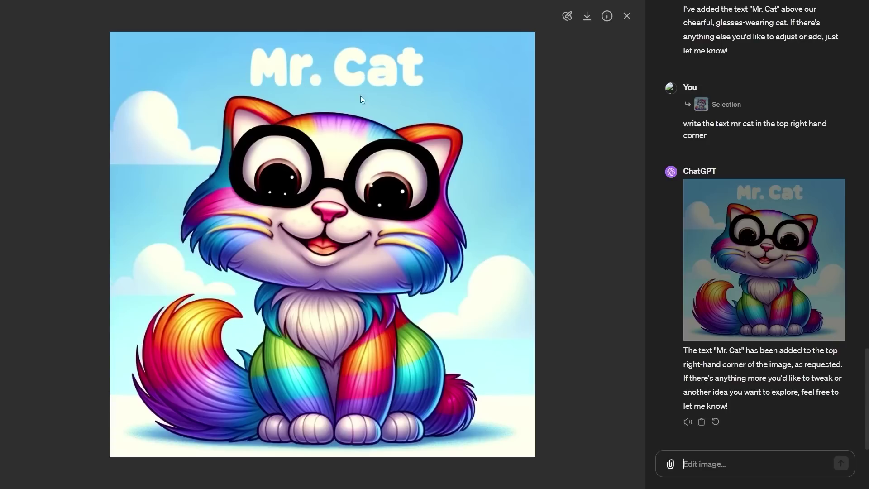
- Brush the top-right part of the Mr. Cat image, then cancel the selection
click(567, 16)
drag(507, 62, 401, 92)
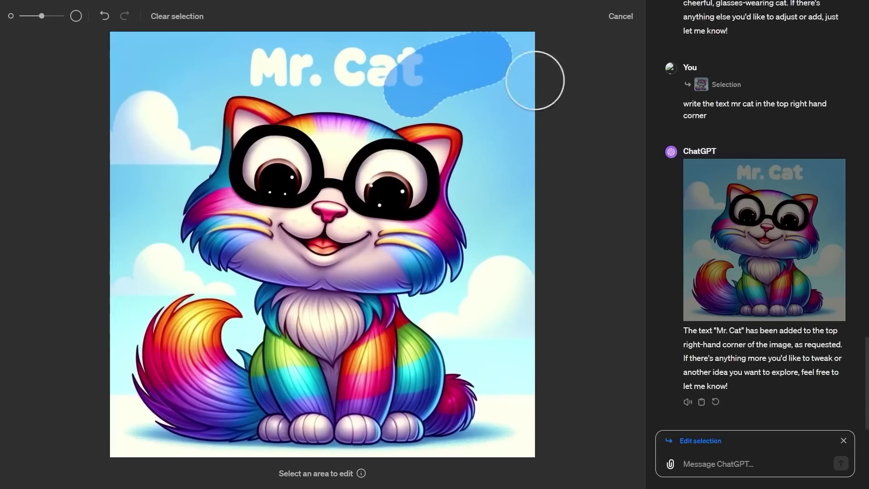
click(842, 441)
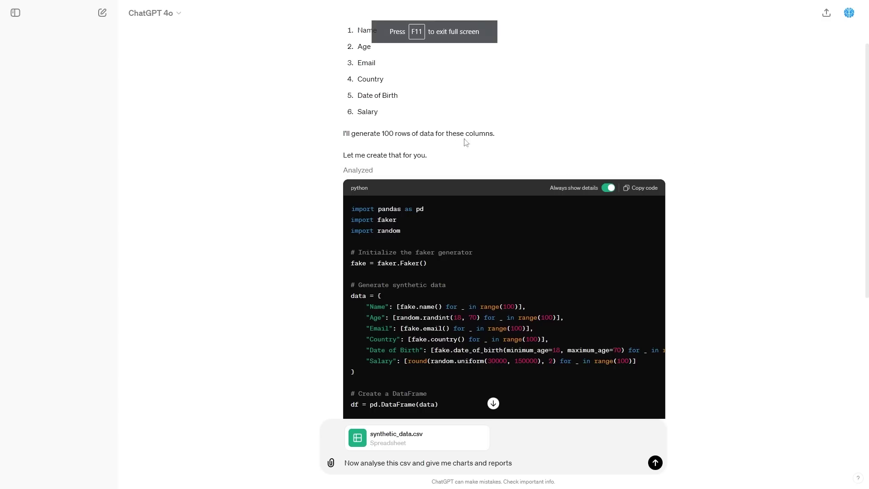
- Review the earlier CSV request, then send synthetic_data.csv asking for analysis, charts and reports
scroll(447, 132, up, 2)
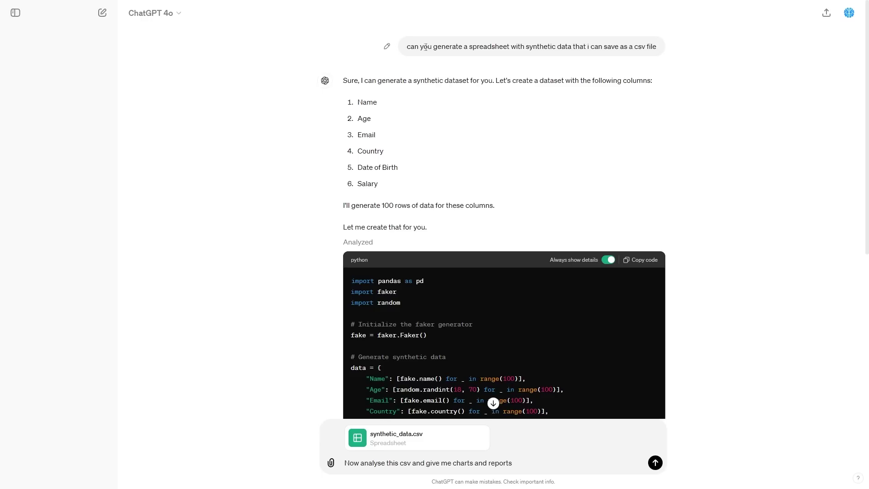
drag(428, 47, 683, 51)
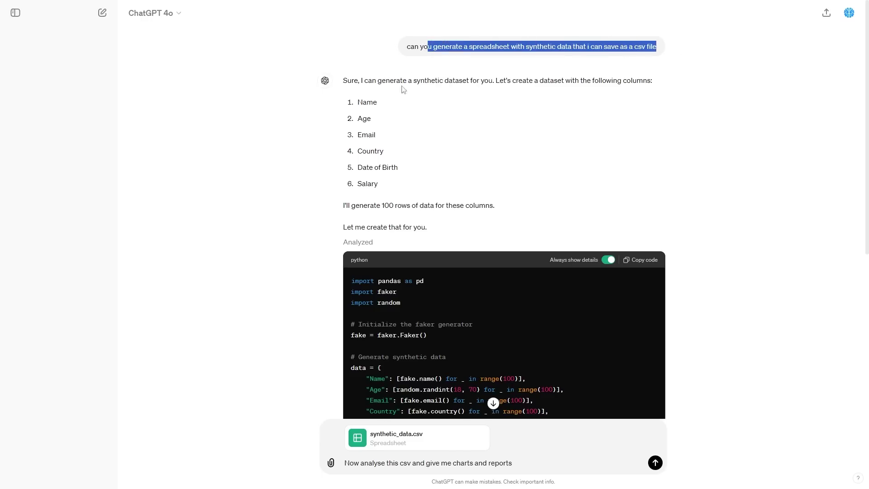
drag(382, 81, 507, 82)
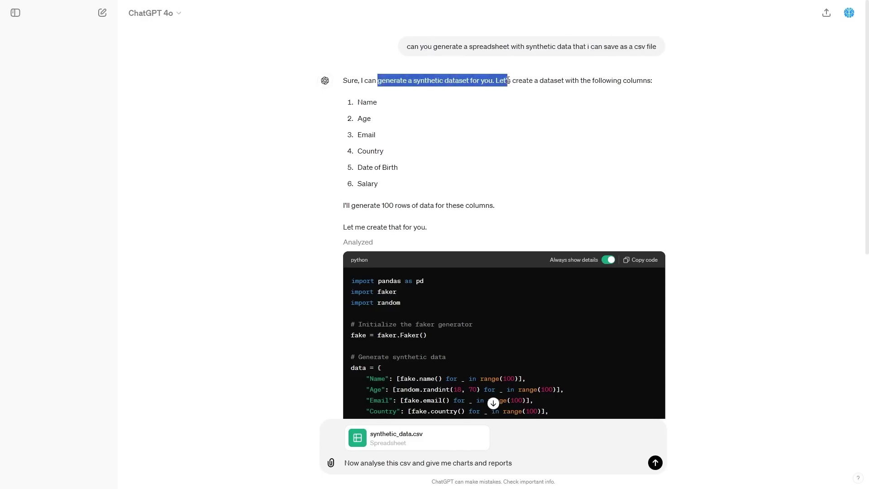
click(496, 82)
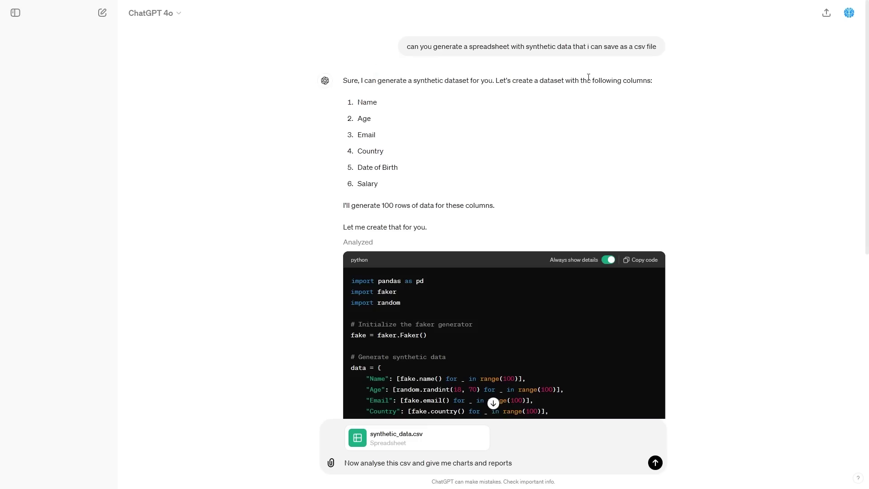
scroll(366, 132, down, 6)
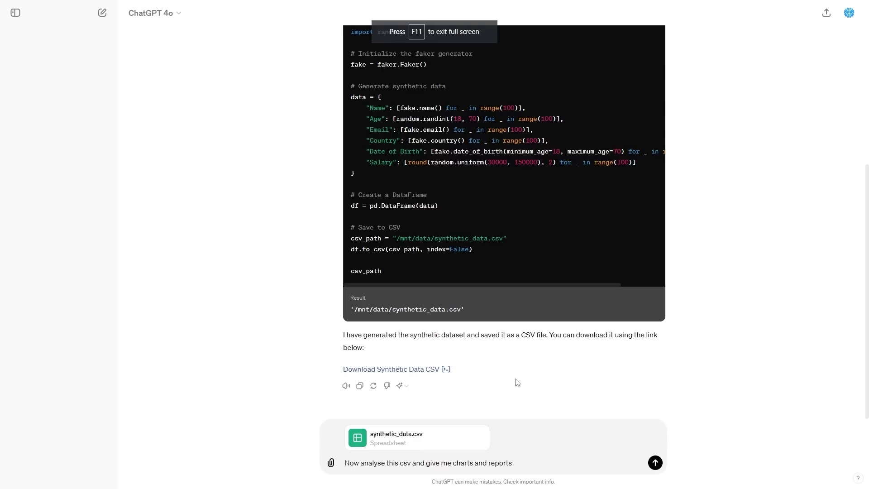
click(426, 463)
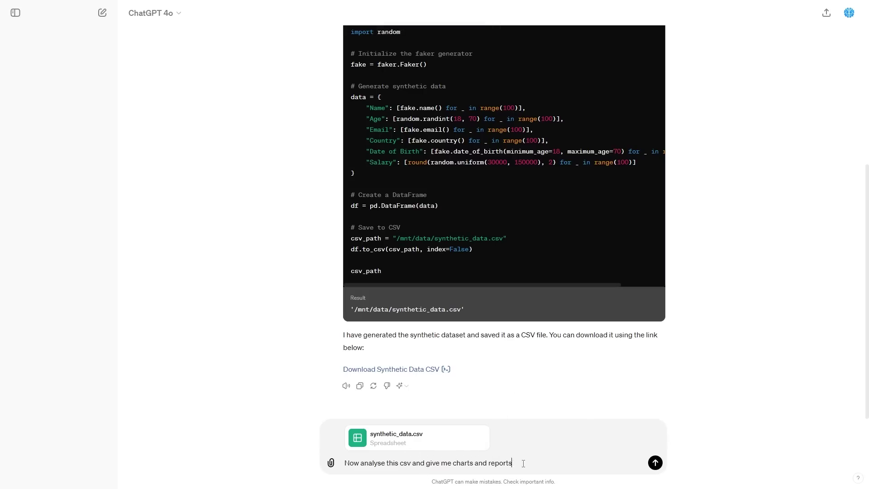
click(656, 463)
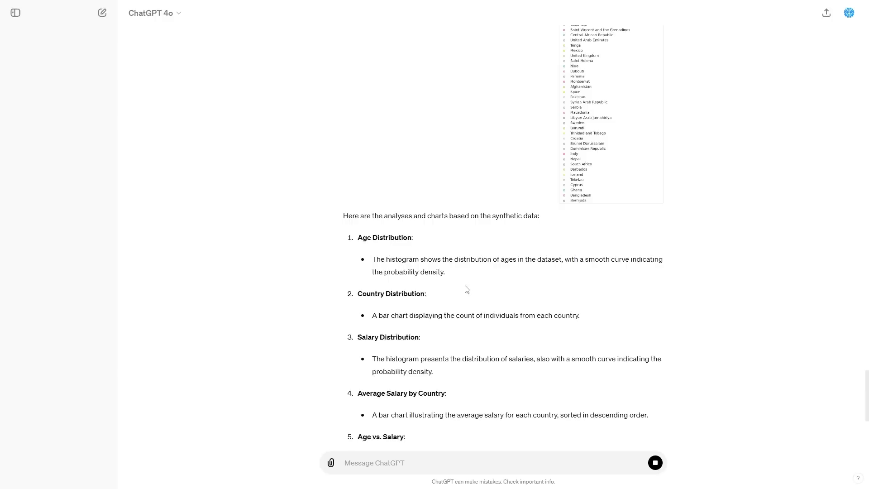
scroll(423, 294, up, 12)
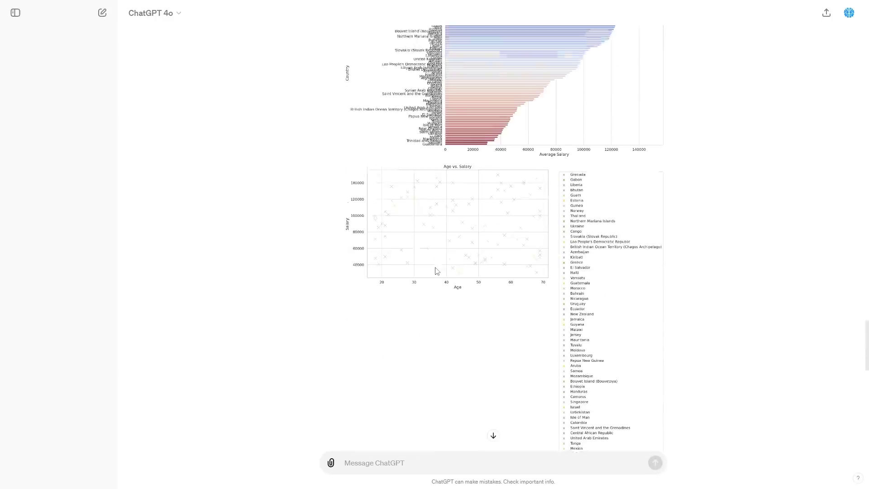
scroll(437, 271, up, 15)
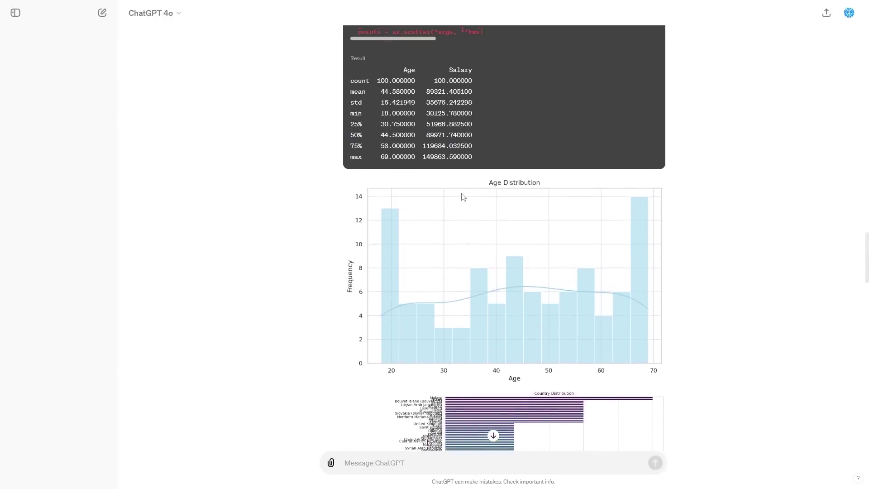
scroll(466, 246, up, 5)
scroll(465, 254, down, 3)
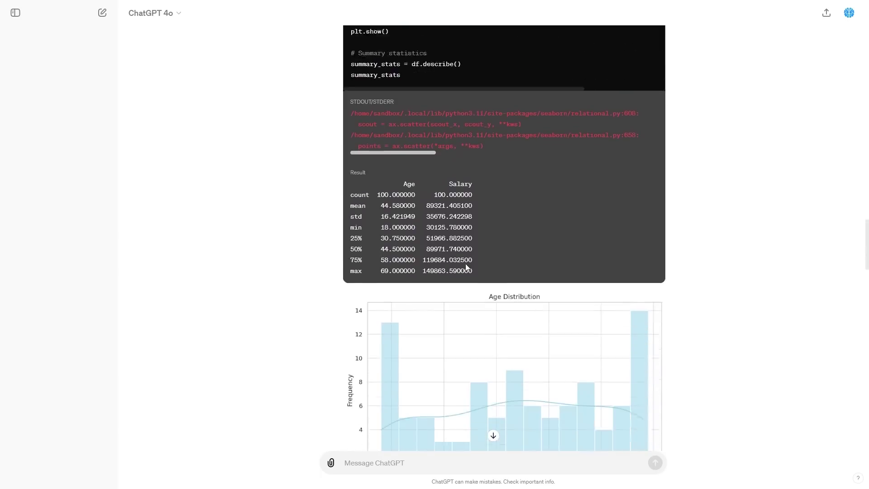
scroll(466, 268, down, 5)
scroll(437, 291, up, 2)
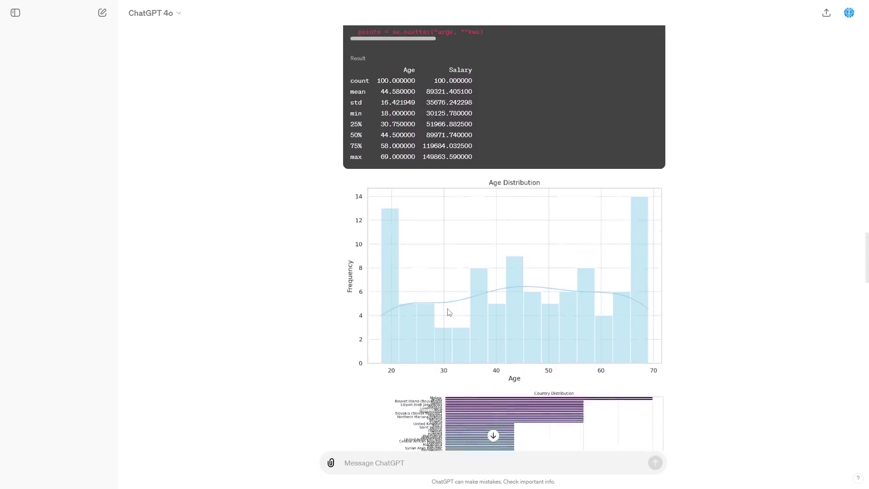
scroll(413, 239, down, 3)
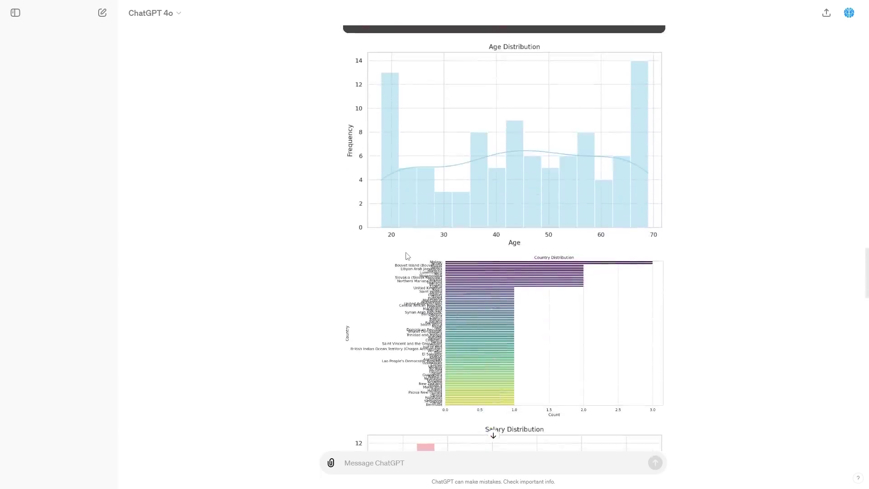
scroll(404, 255, up, 2)
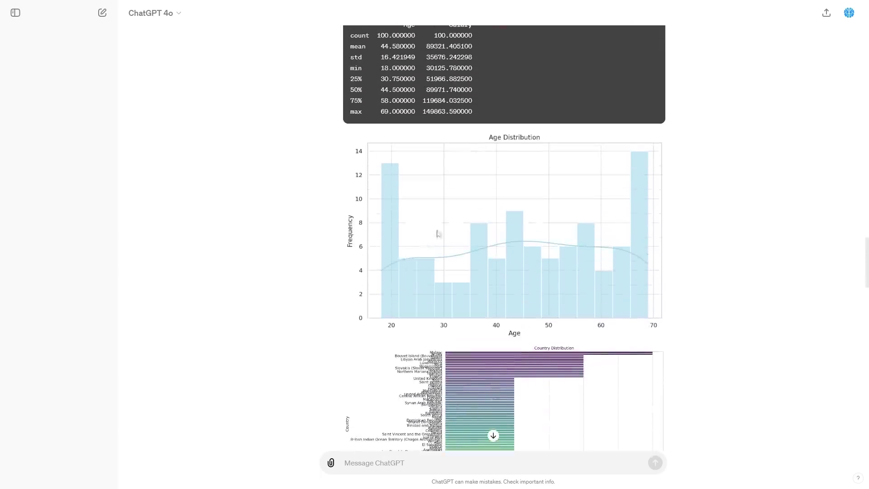
scroll(438, 233, down, 4)
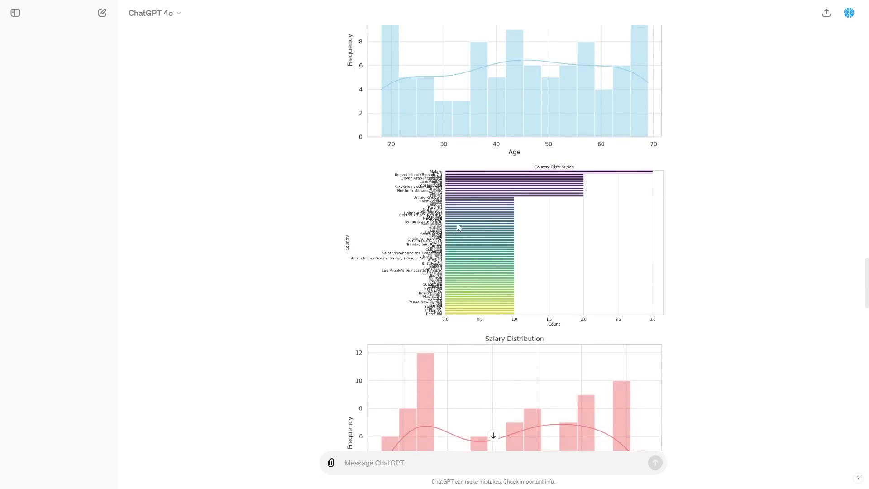
scroll(498, 245, up, 2)
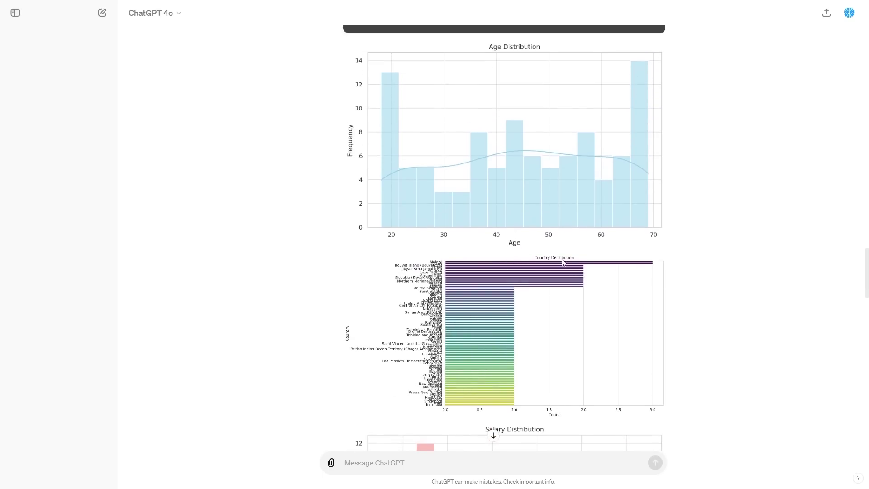
scroll(521, 258, up, 2)
scroll(476, 150, down, 7)
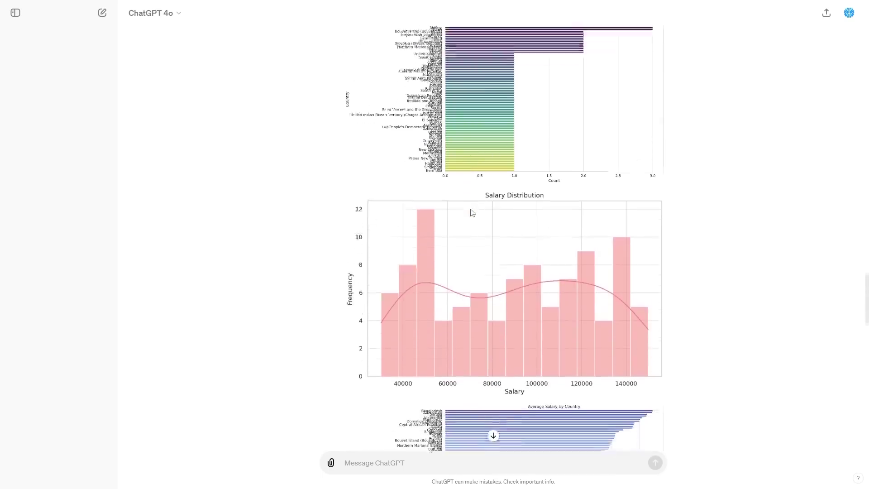
scroll(472, 213, down, 6)
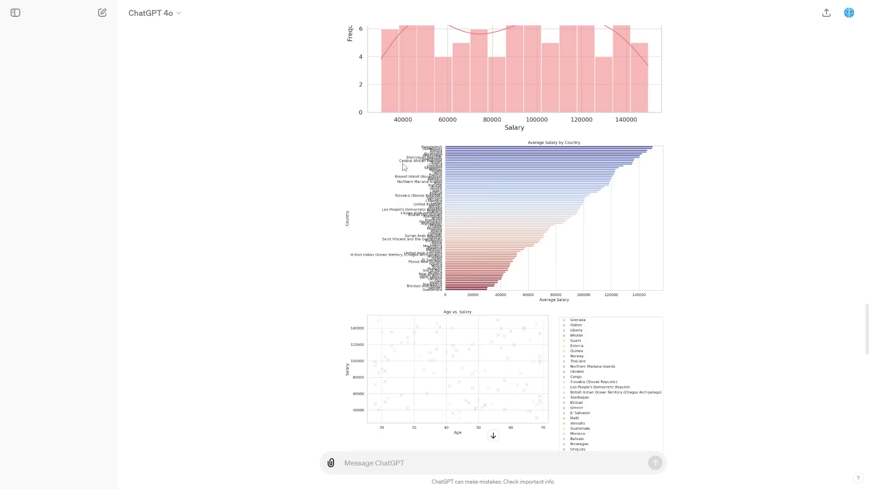
scroll(525, 167, down, 4)
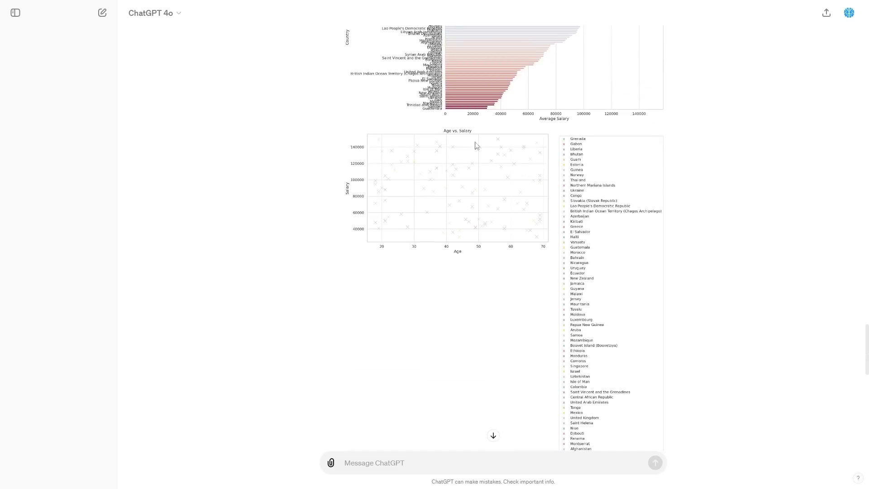
scroll(480, 194, down, 5)
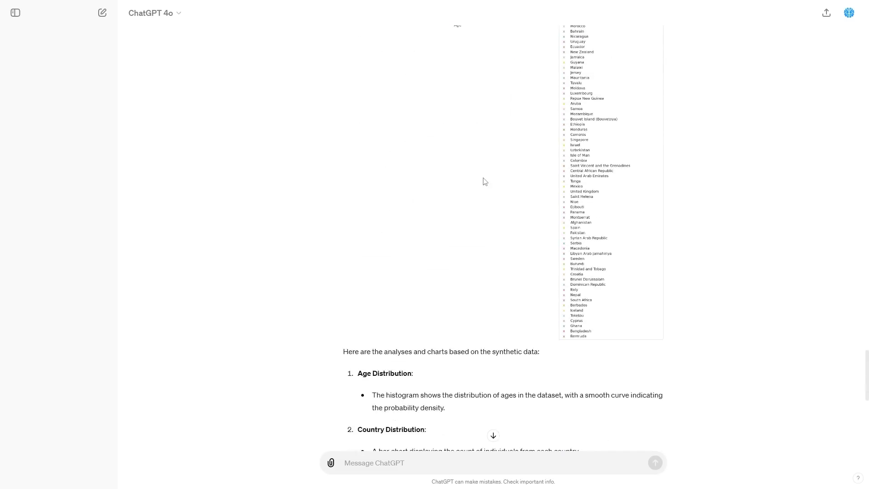
scroll(485, 181, down, 10)
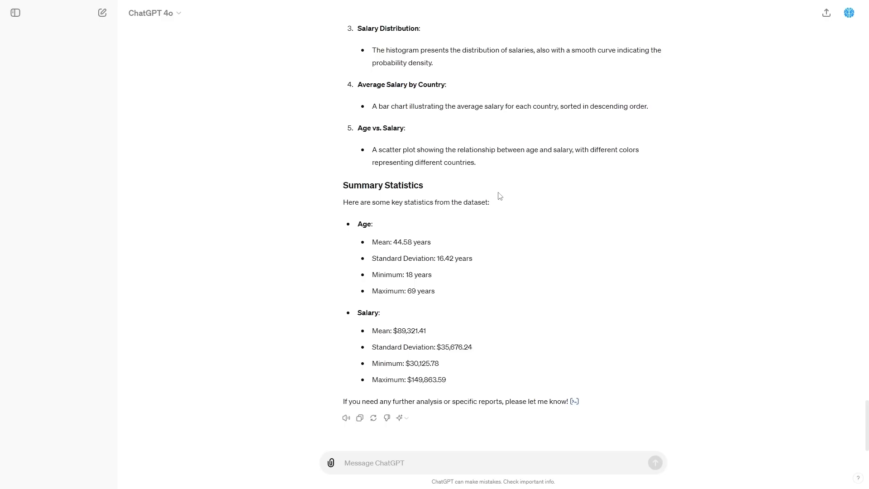
- Ask what trends are present in the data and scroll through the answer
click(422, 466)
text(What trens)
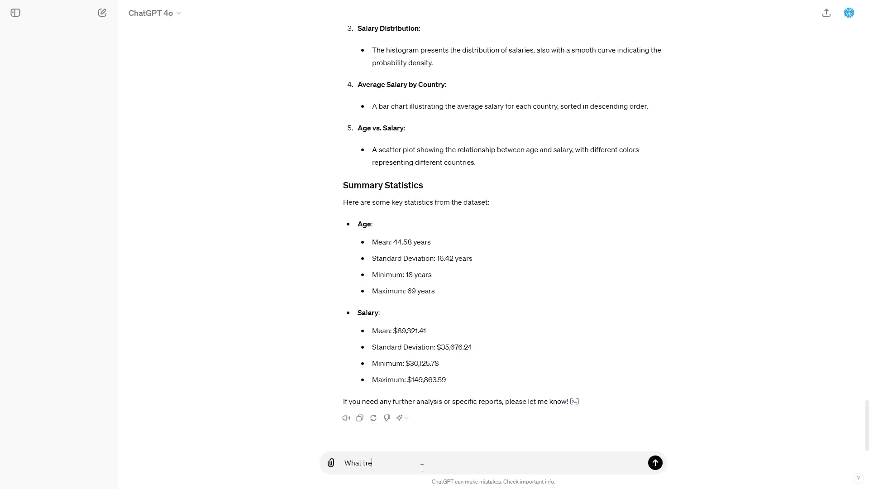
text(sare present)
click(658, 461)
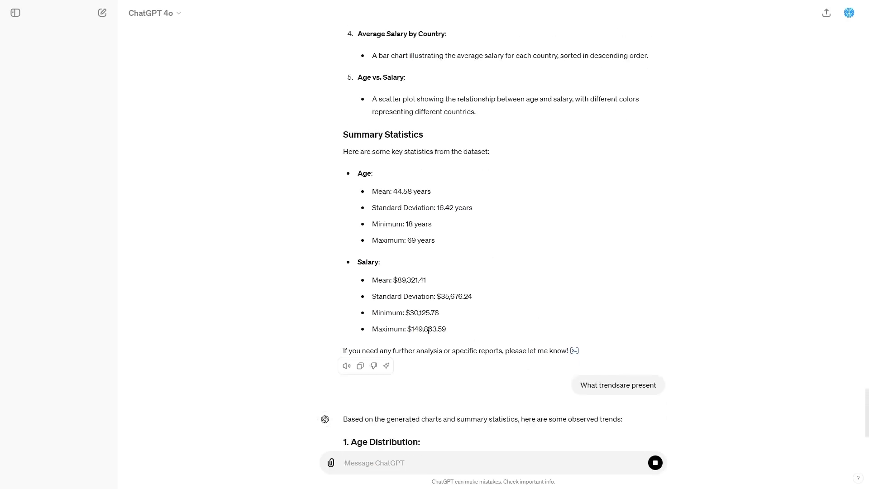
scroll(429, 333, down, 3)
scroll(429, 335, down, 4)
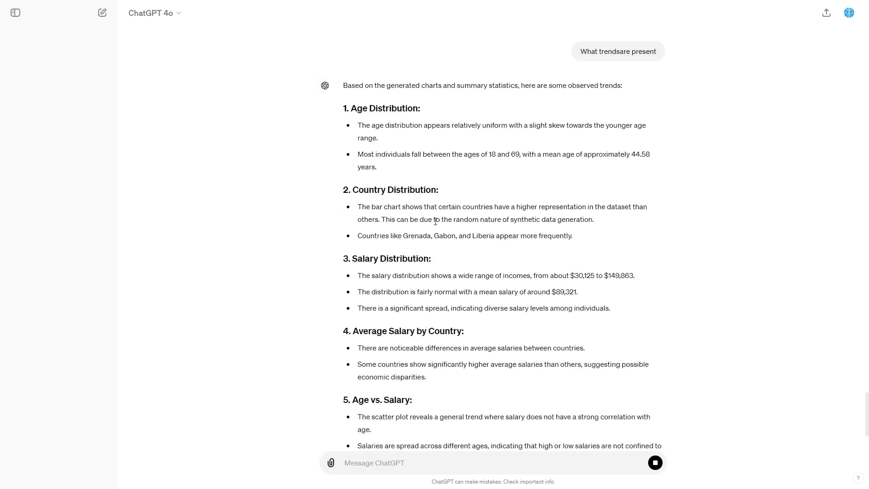
scroll(436, 222, down, 4)
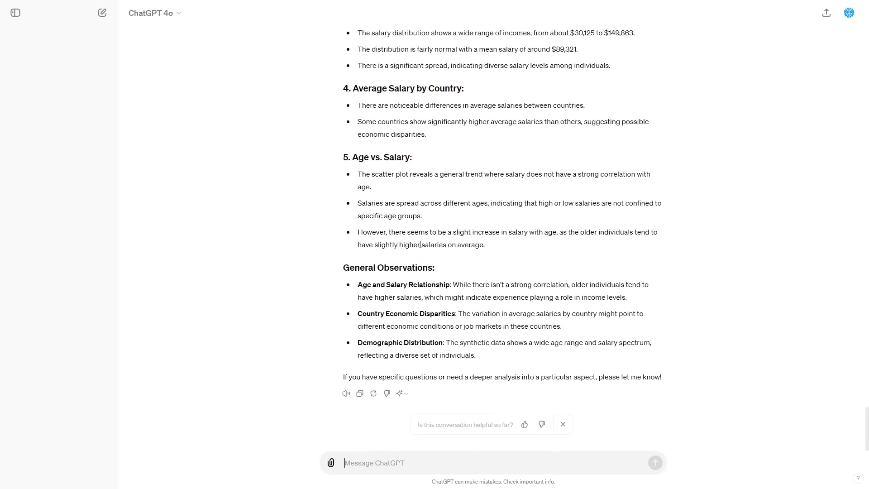
scroll(420, 245, up, 4)
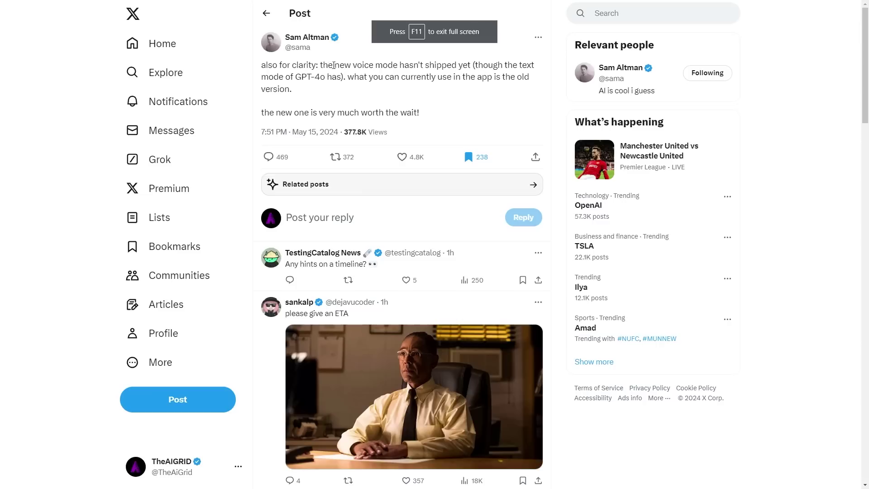
- Select the words "new voice mode hasn't shipped yet" in the X post
drag(334, 66, 472, 65)
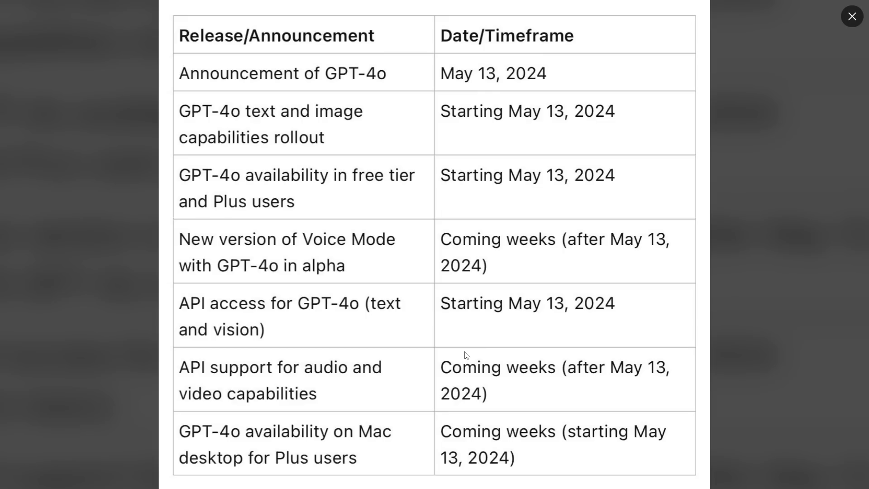
- Close the timeline viewer and scroll back to the McLaren 650S London image and its rotated version
key(Escape)
scroll(489, 195, up, 15)
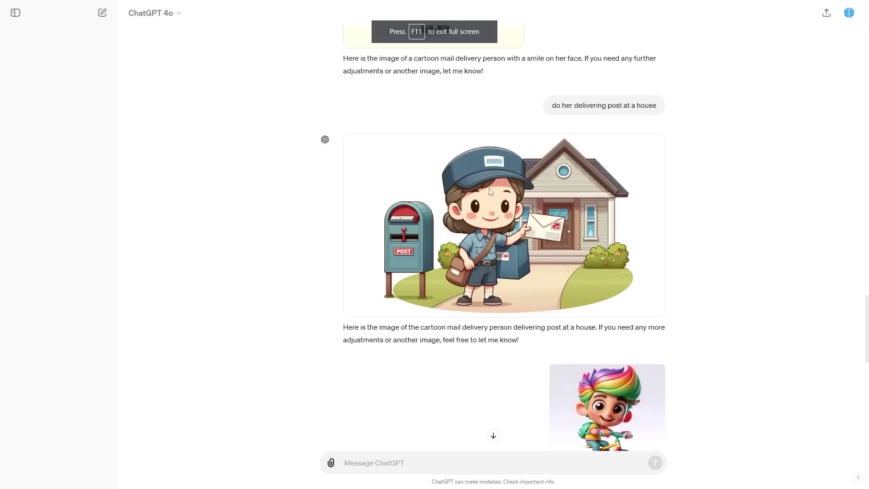
scroll(488, 194, up, 20)
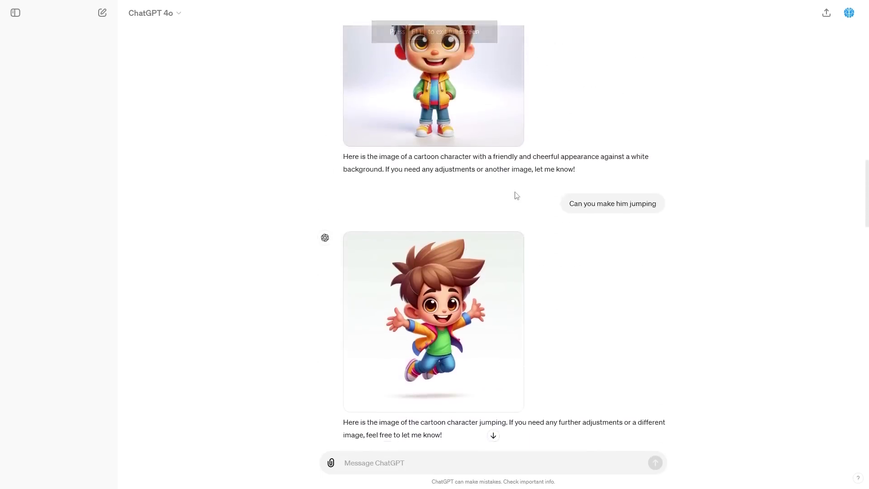
scroll(532, 184, up, 20)
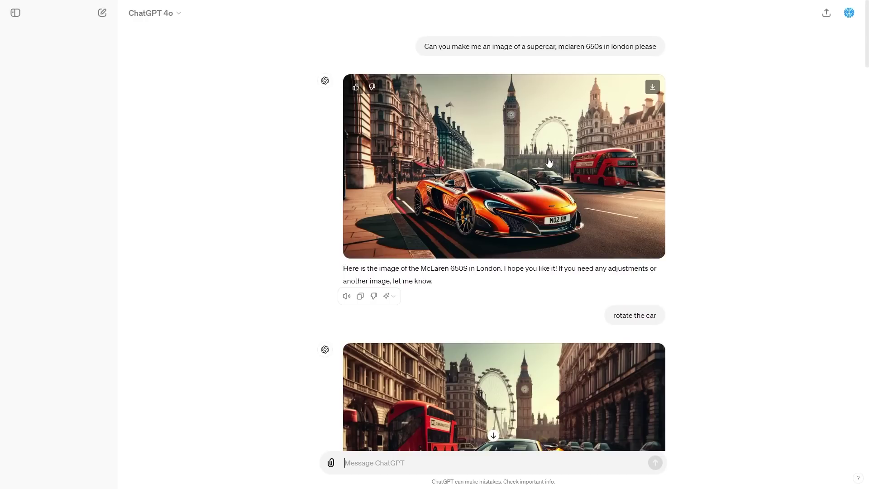
scroll(476, 141, down, 4)
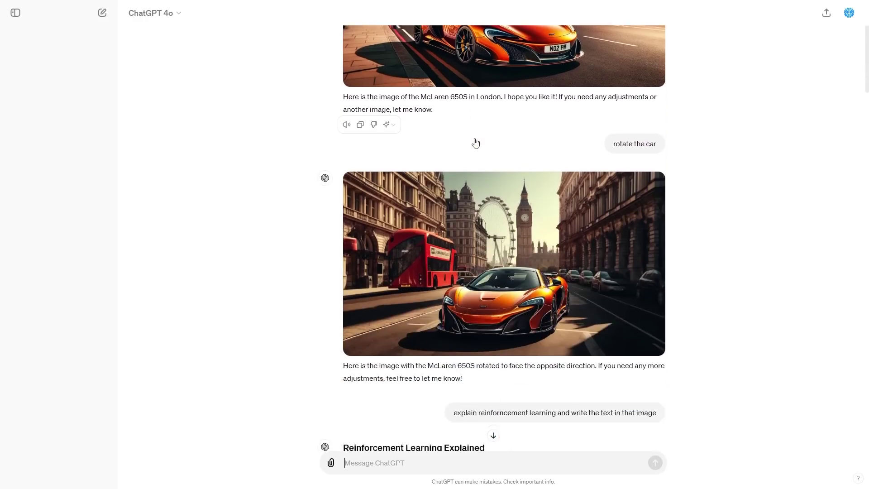
scroll(476, 142, up, 1)
scroll(477, 142, up, 2)
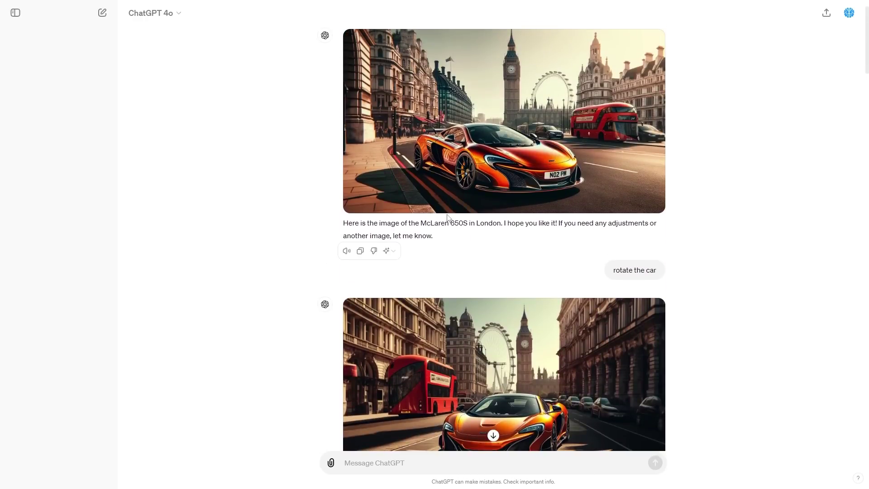
mouse_move(457, 204)
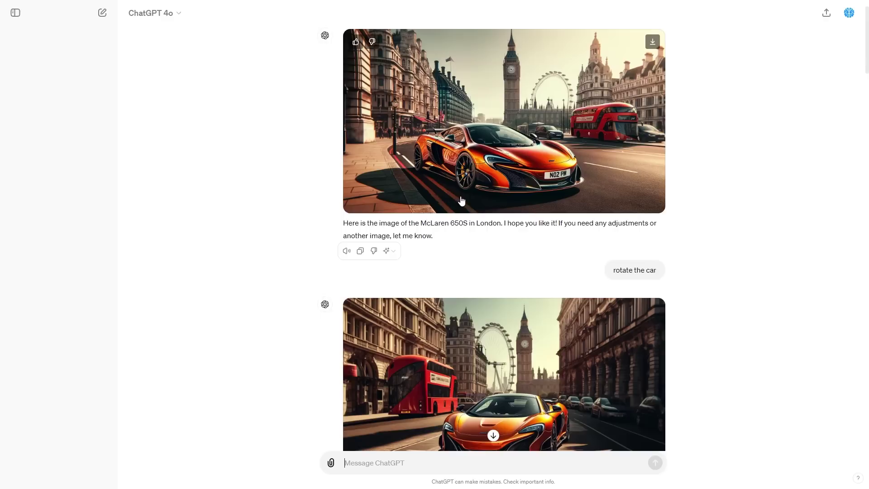